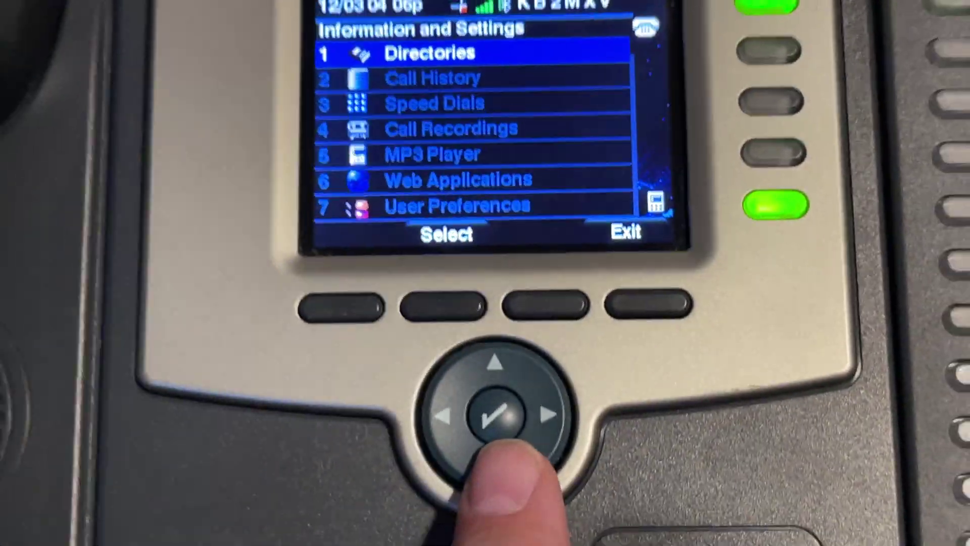
Scroll the phone's Information and Settings menu down to its last entry, 10 Status.
key(Down)
key(Down)
key(Down)
key(Down)
key(Down)
key(Down)
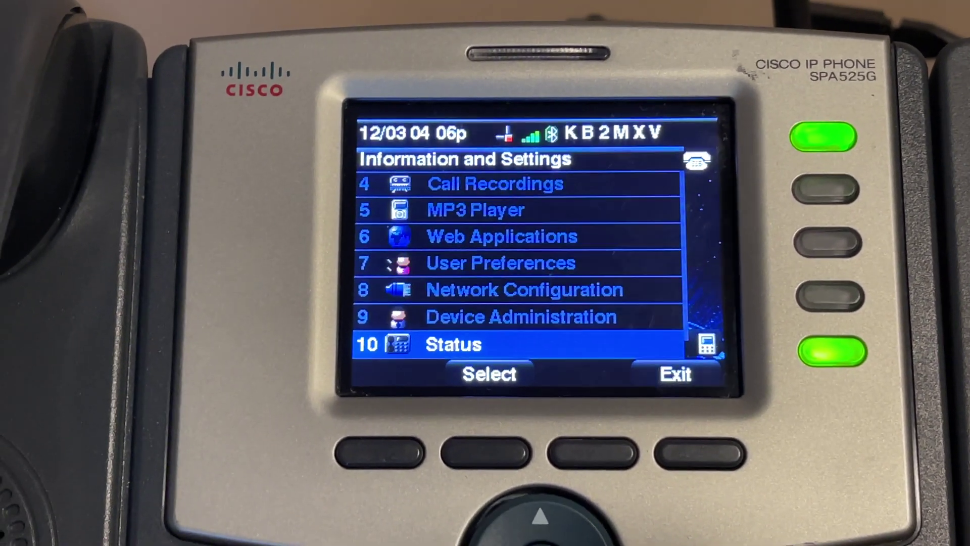
key(Up)
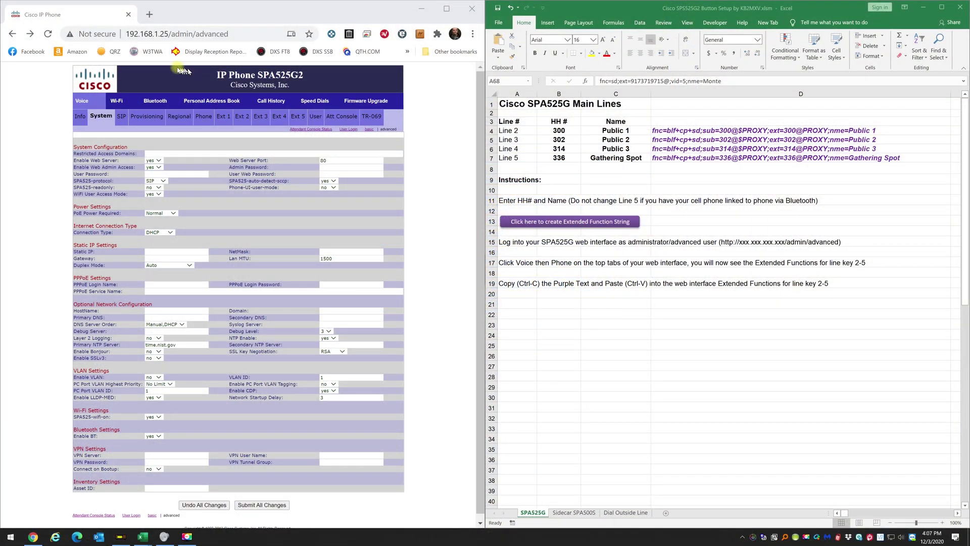
Trim the browser address to 192.168.1.25 and load the phone's base web page.
click(129, 34)
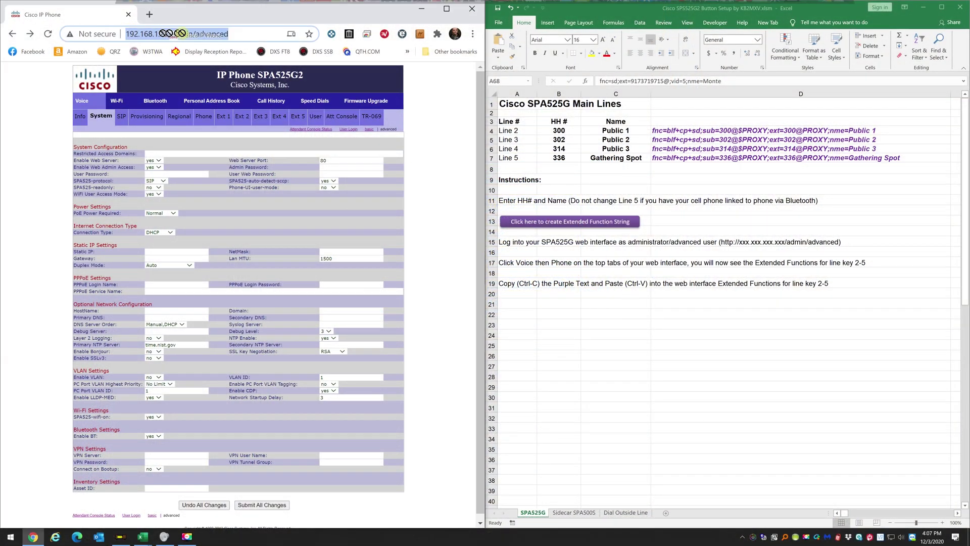
click(237, 33)
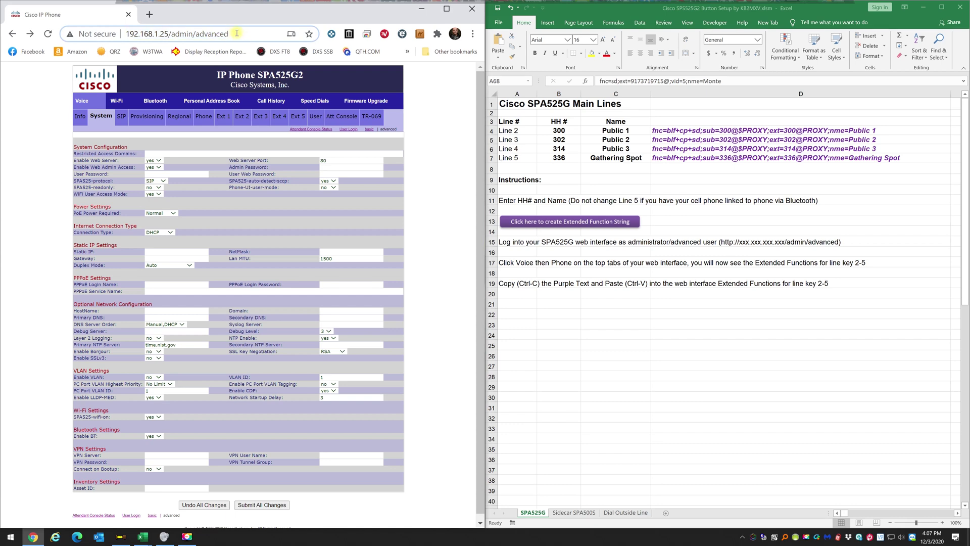
key(BackSpace)
key(BackSpace)
key(BackSpace)
key(BackSpace)
key(BackSpace)
key(BackSpace)
key(BackSpace)
key(BackSpace)
key(BackSpace)
key(BackSpace)
key(BackSpace)
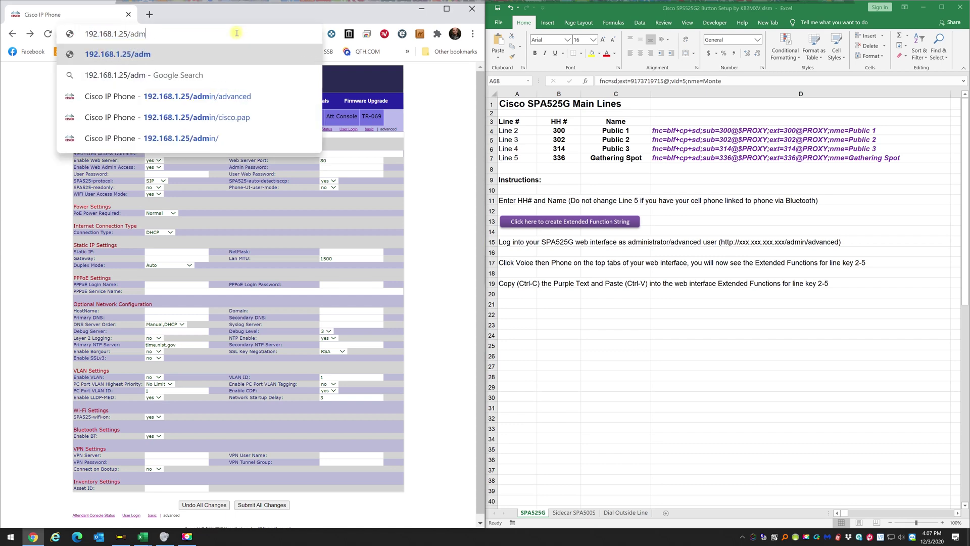
key(BackSpace)
key(BackSpace)
key(BackSpace)
key(BackSpace)
key(Return)
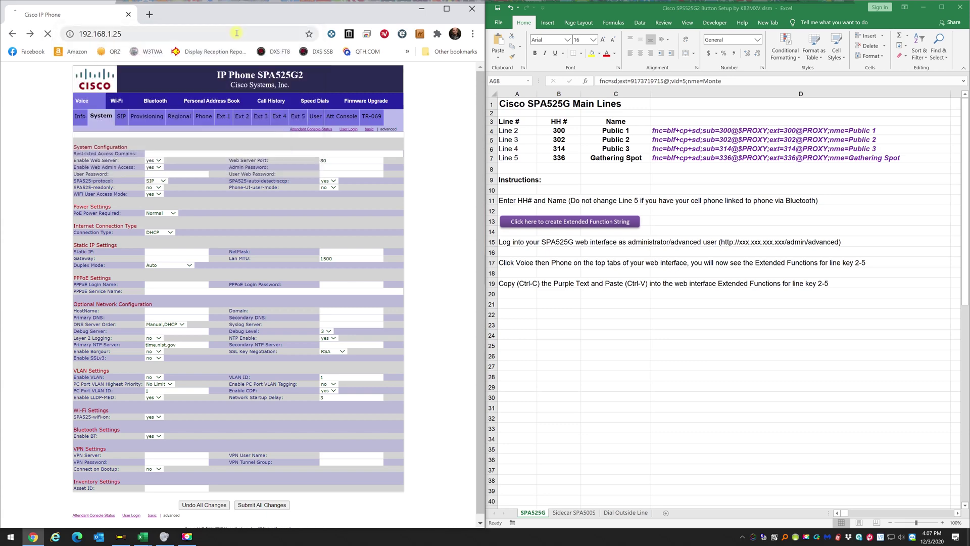
Log in to the phone's web page as admin and switch to the advanced view.
click(110, 116)
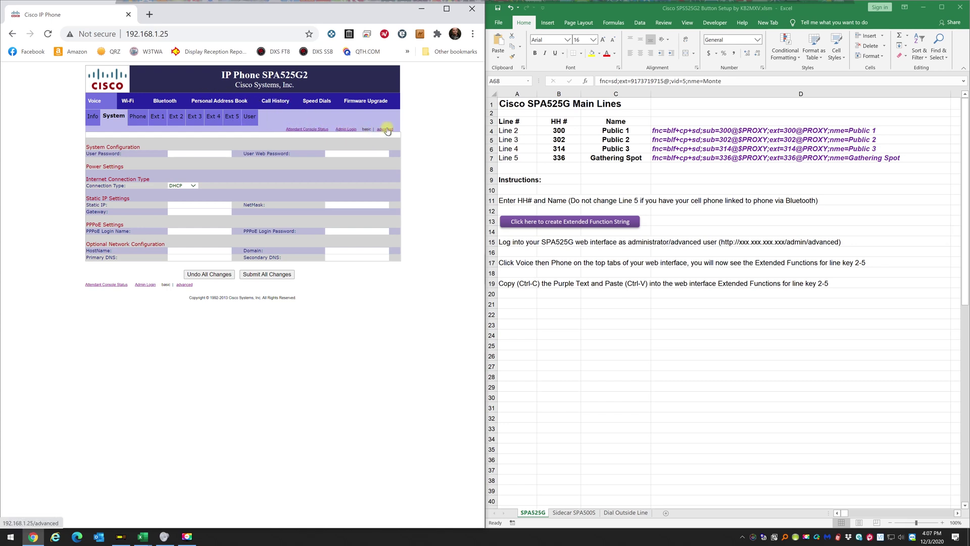
click(343, 129)
click(380, 129)
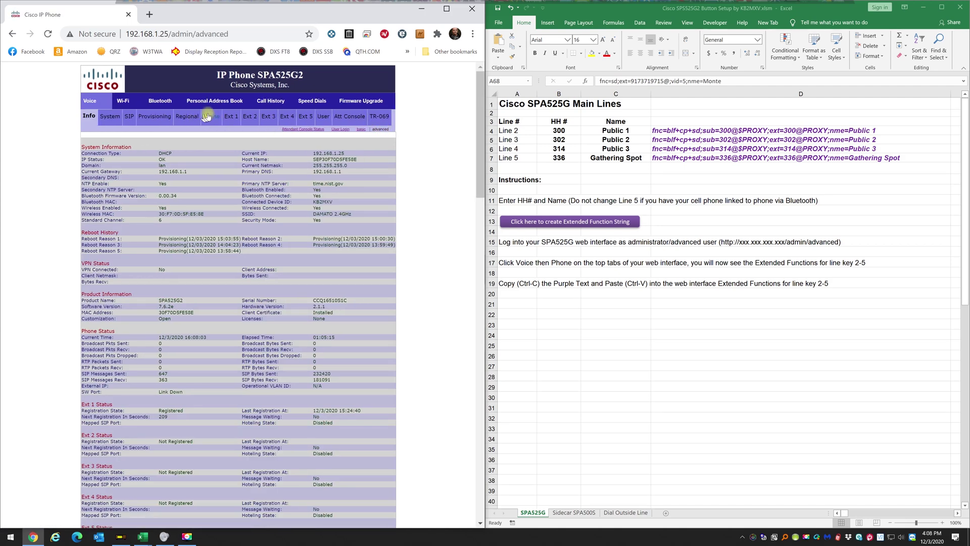
Show the Voice > Phone settings page and focus Line Key 2's Extended Function field.
click(208, 116)
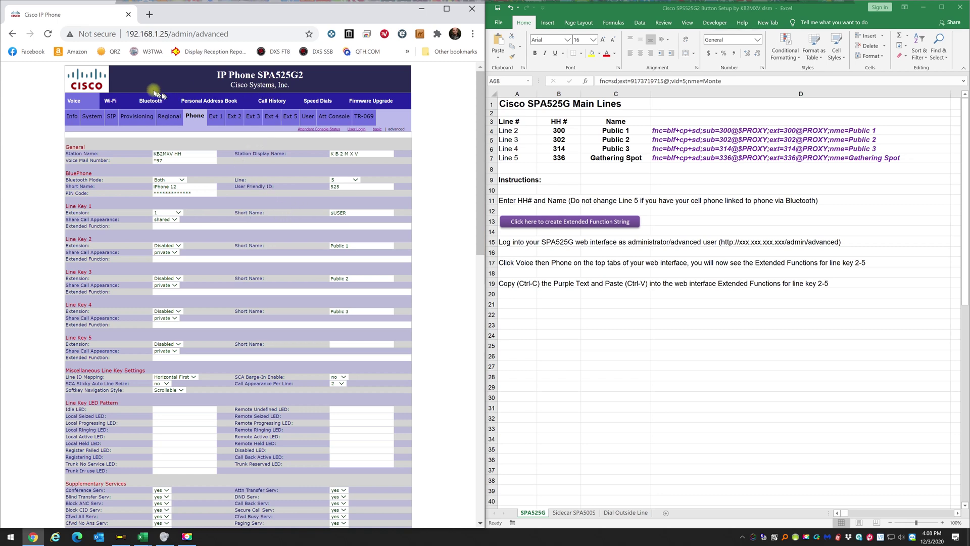
click(195, 121)
drag(111, 259, 67, 256)
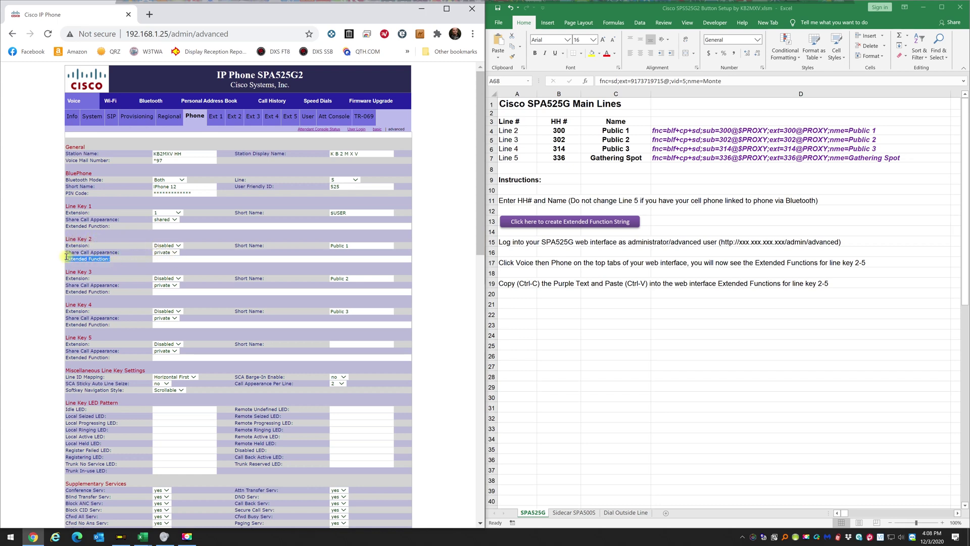
click(160, 257)
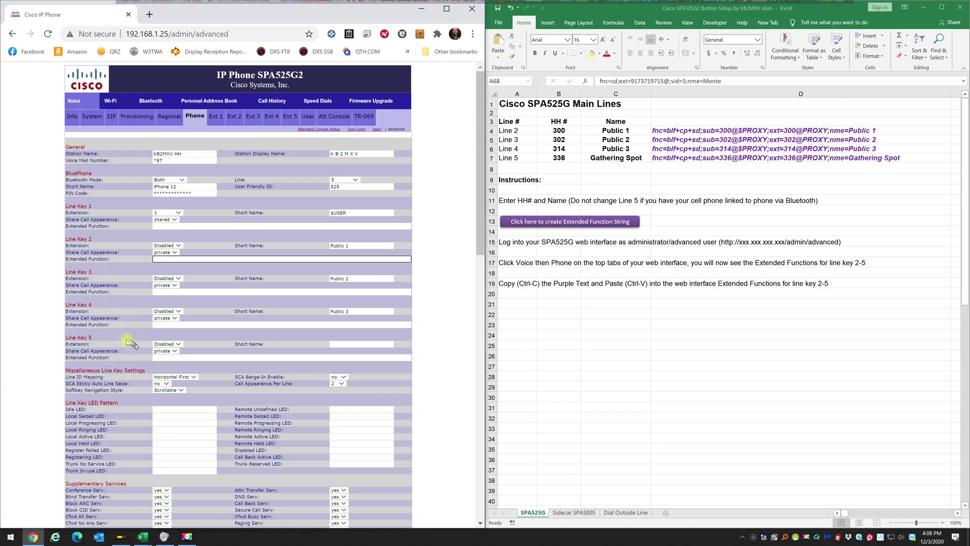
Keep BluePhone's Bluetooth Mode on Both and replace the PIN Code with a new four-digit PIN.
click(122, 355)
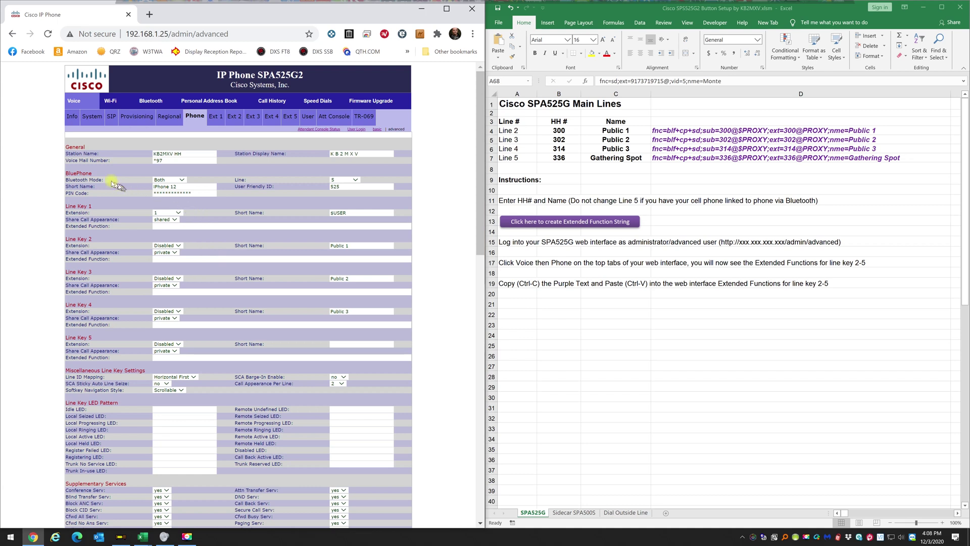
drag(67, 173, 95, 176)
click(181, 181)
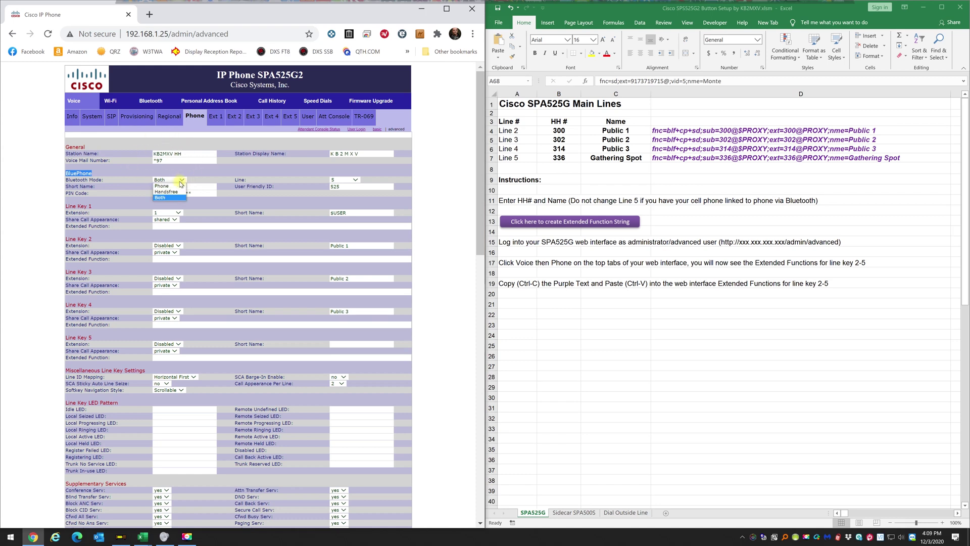
click(165, 197)
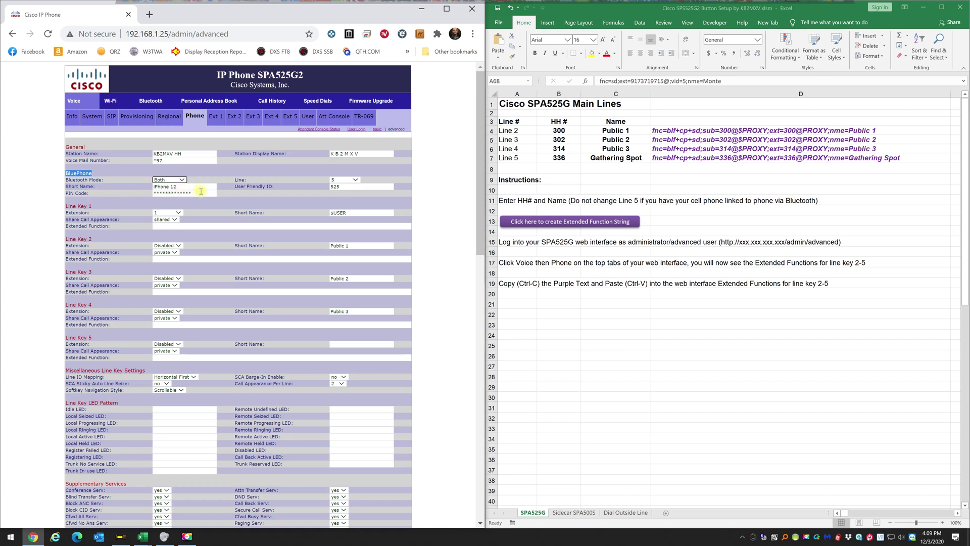
drag(201, 191, 117, 188)
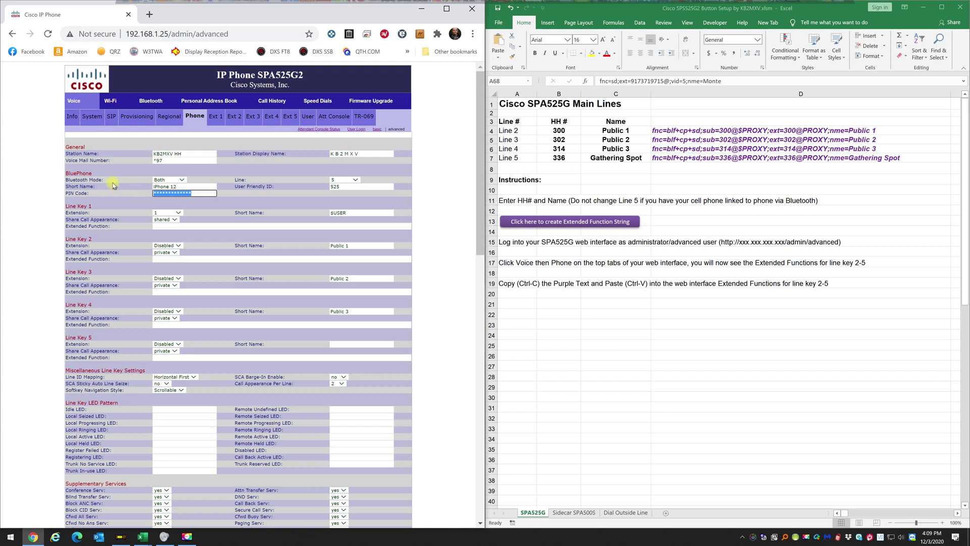
text(0)
click(292, 195)
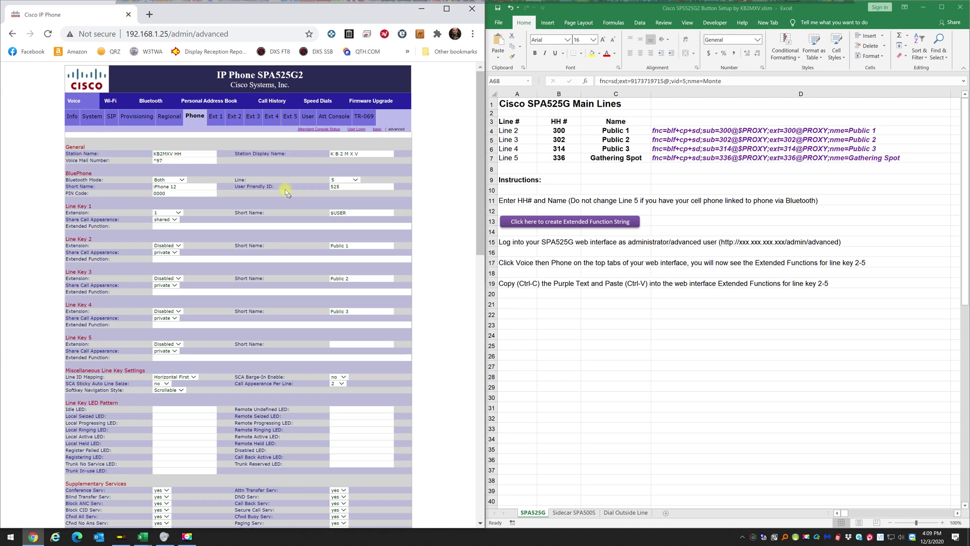
click(804, 164)
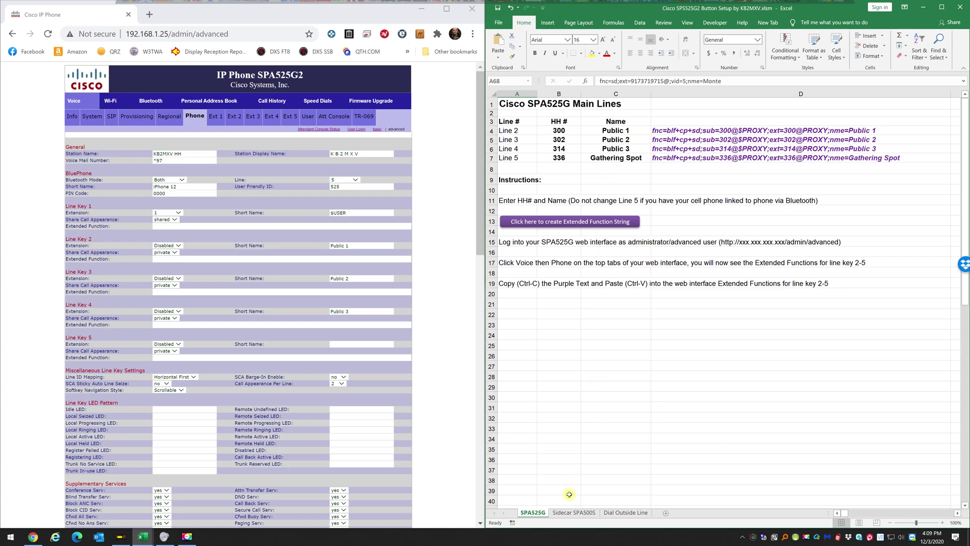
click(574, 516)
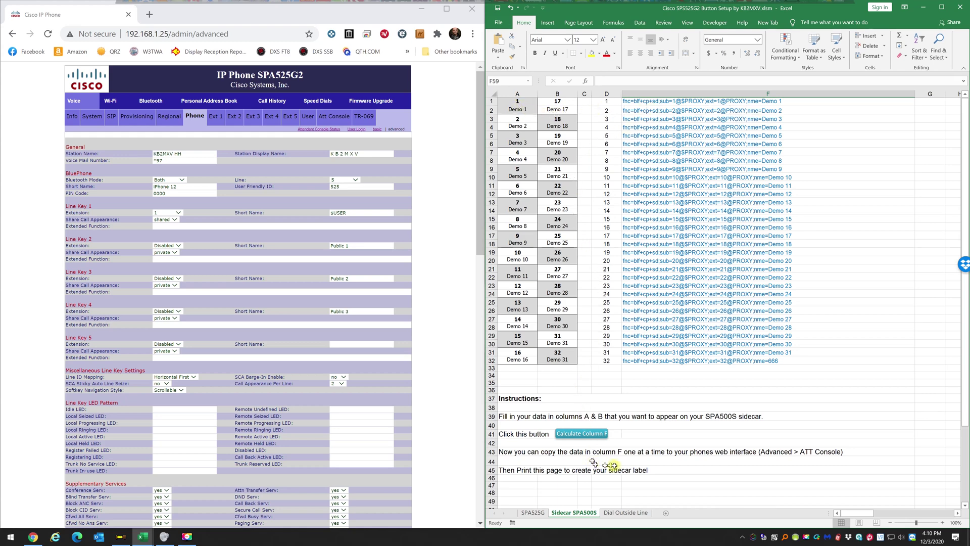
click(631, 512)
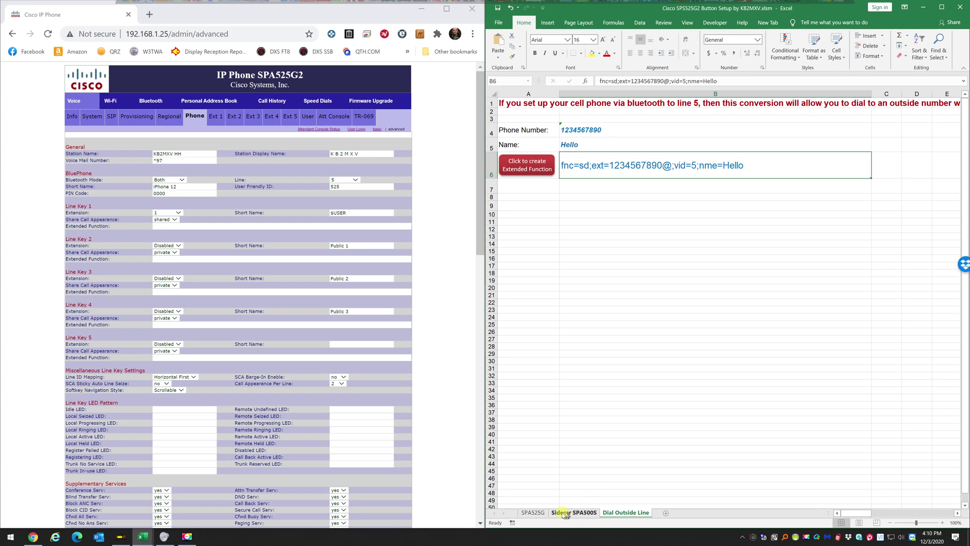
click(538, 514)
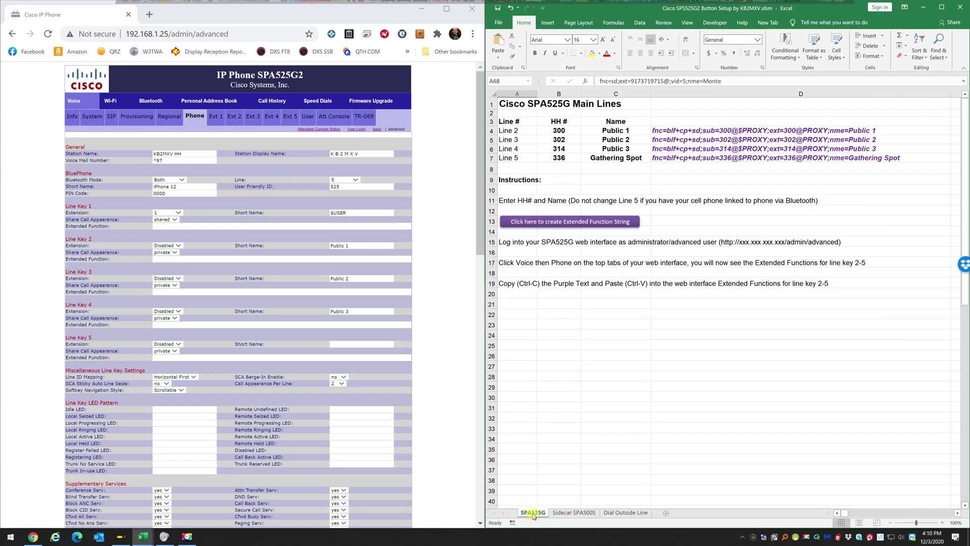
Enter HH# 5100 for Line 2 in B4 and 5600 for Line 3 in B5.
click(609, 406)
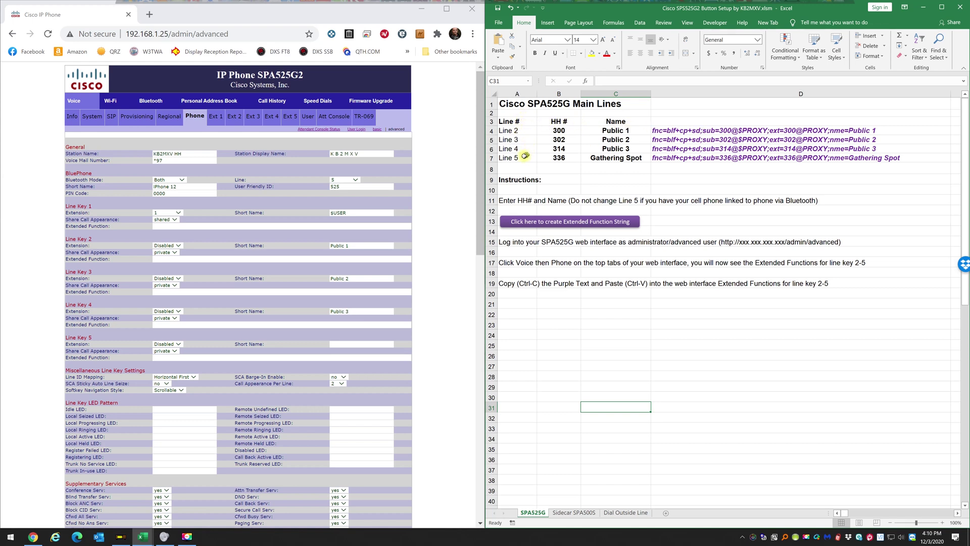
drag(513, 158, 601, 156)
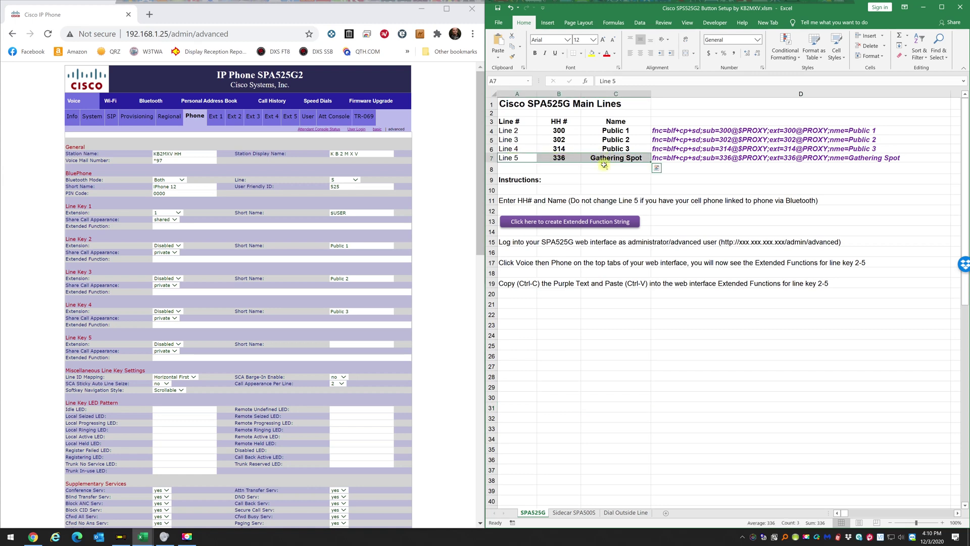
click(606, 168)
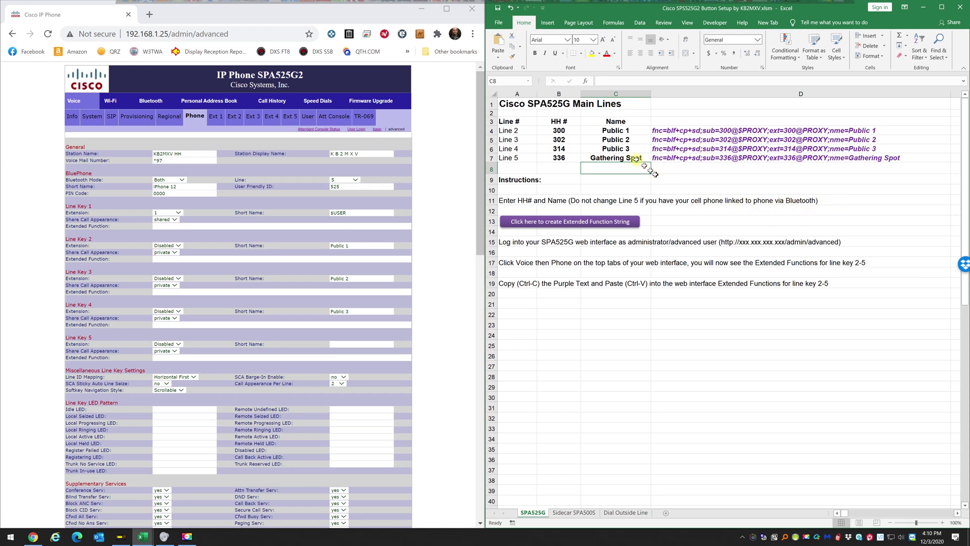
click(559, 131)
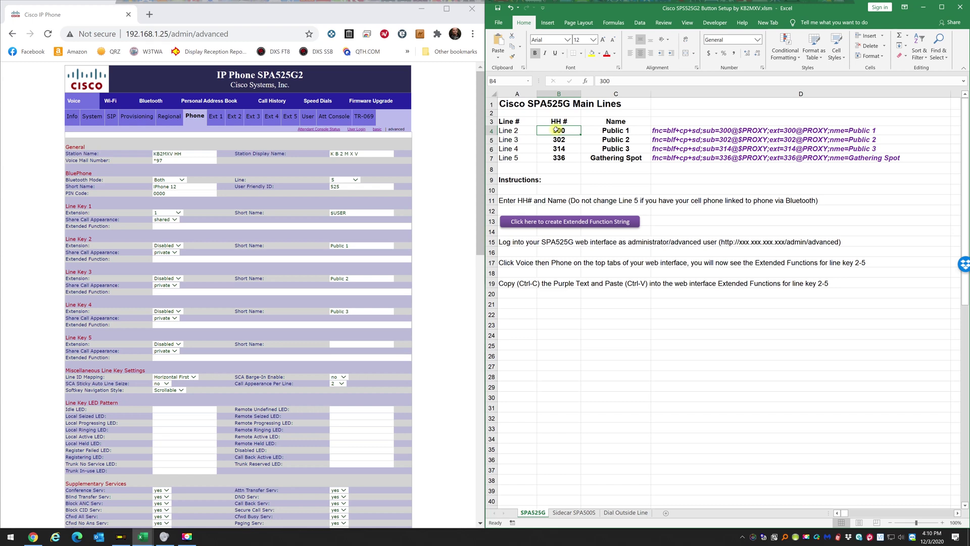
text(5100)
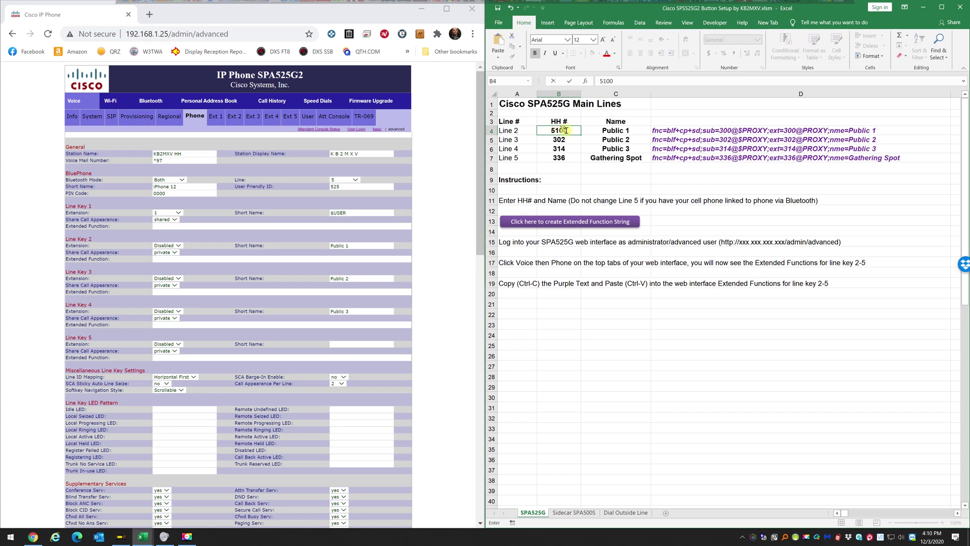
key(Return)
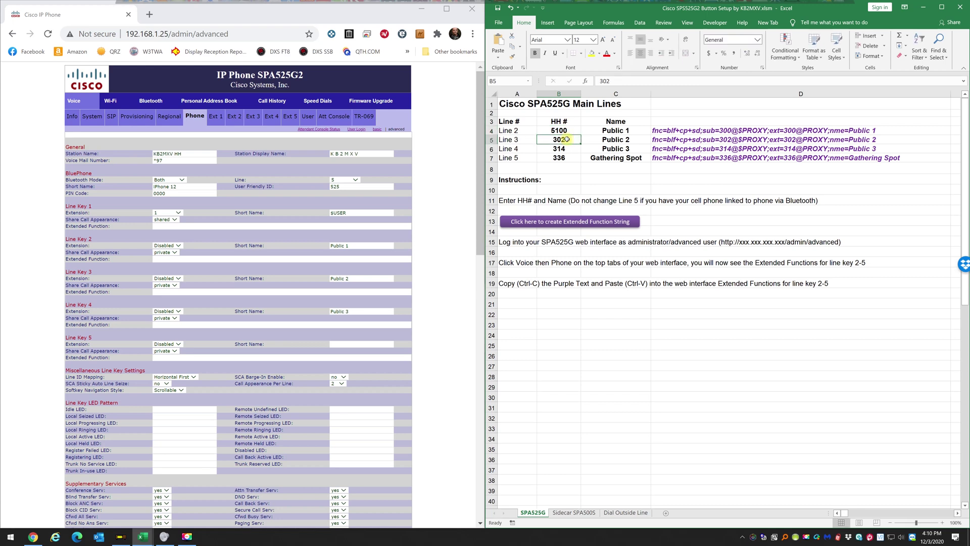
text(5600)
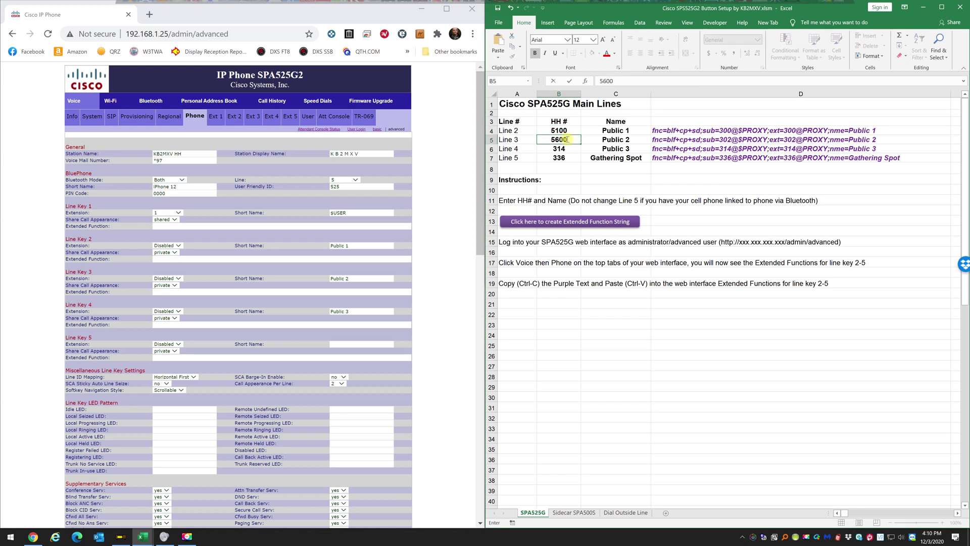
click(604, 131)
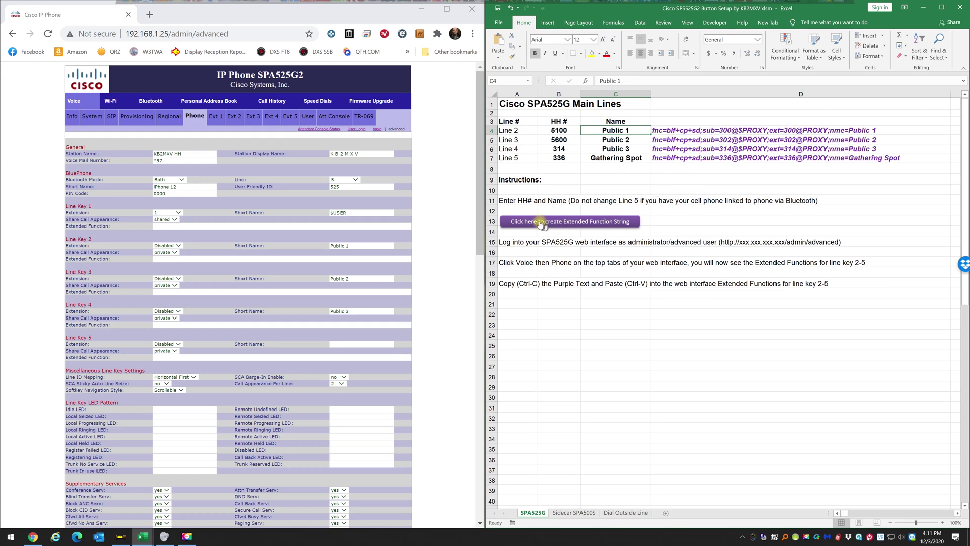
Restore Line 2's HH# to 300 in B4 and set Line 3's HH# to 302 in B5.
click(617, 221)
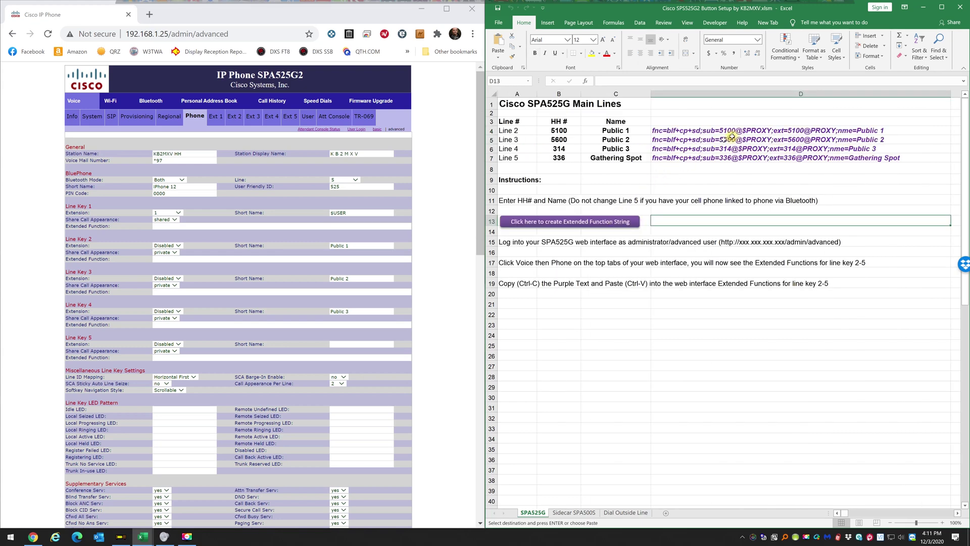
click(554, 130)
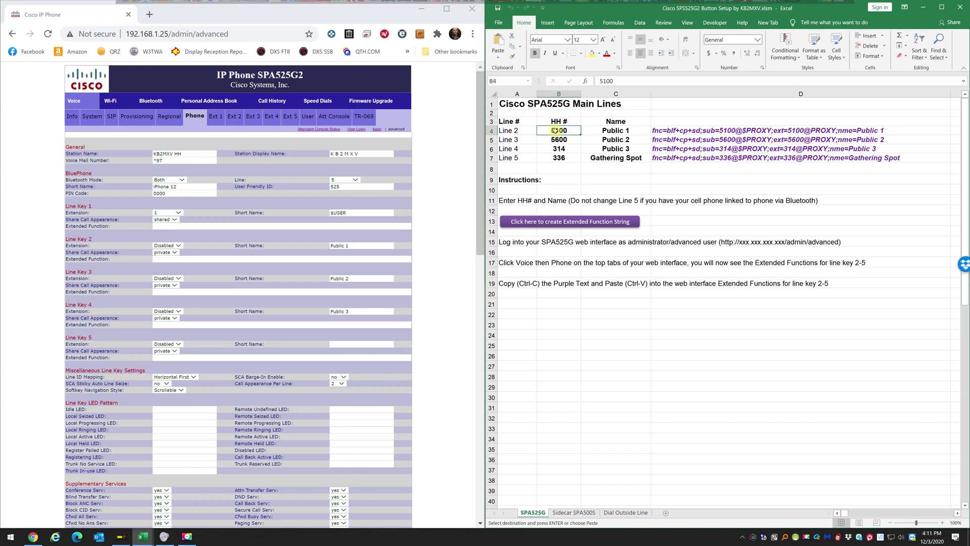
text(300)
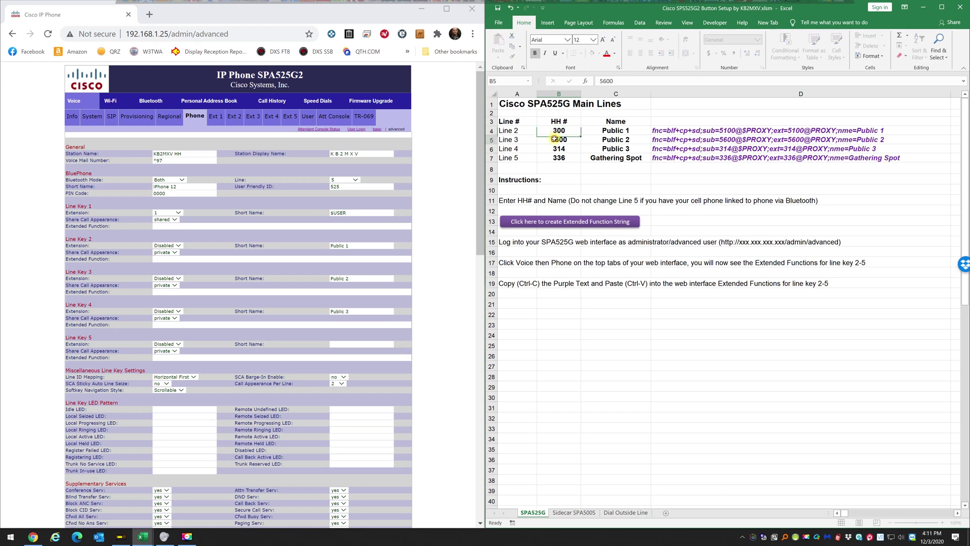
click(555, 140)
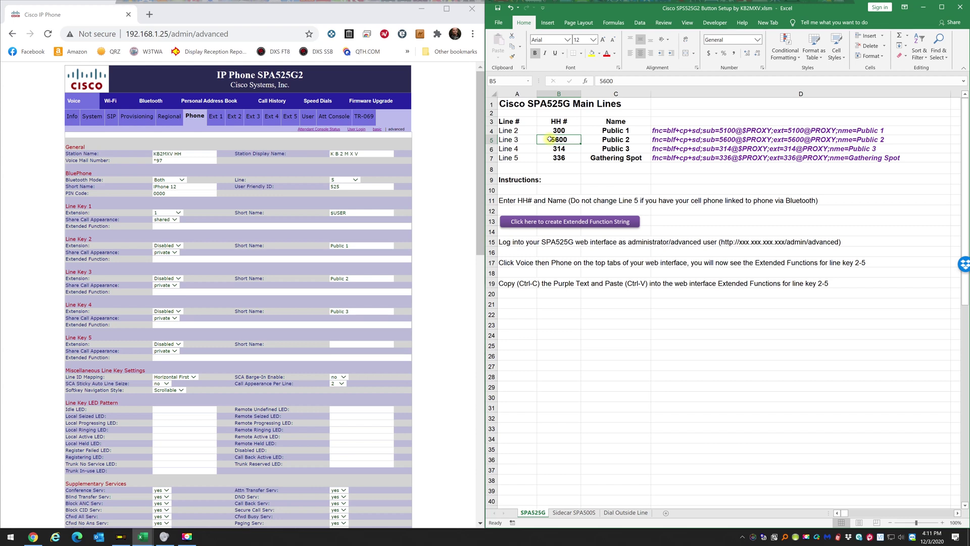
text(302)
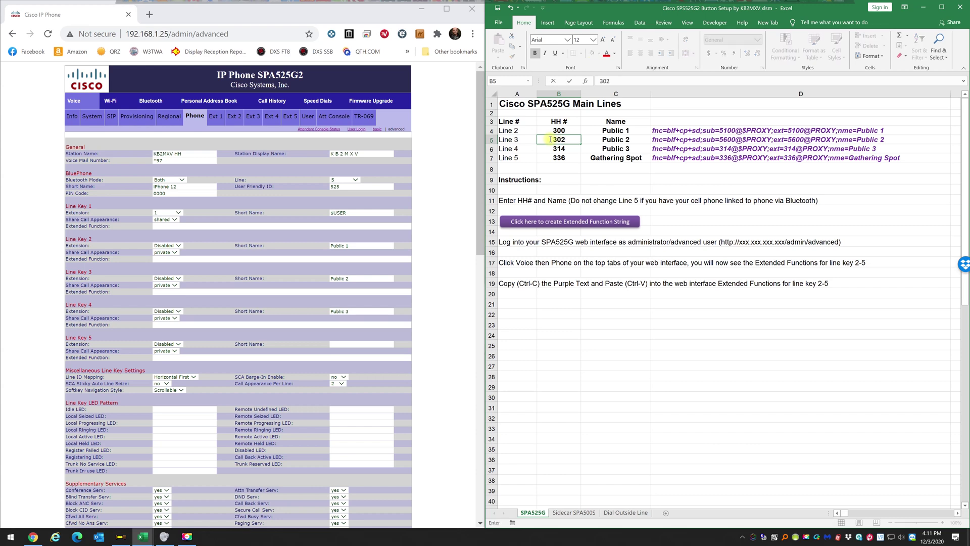
key(Return)
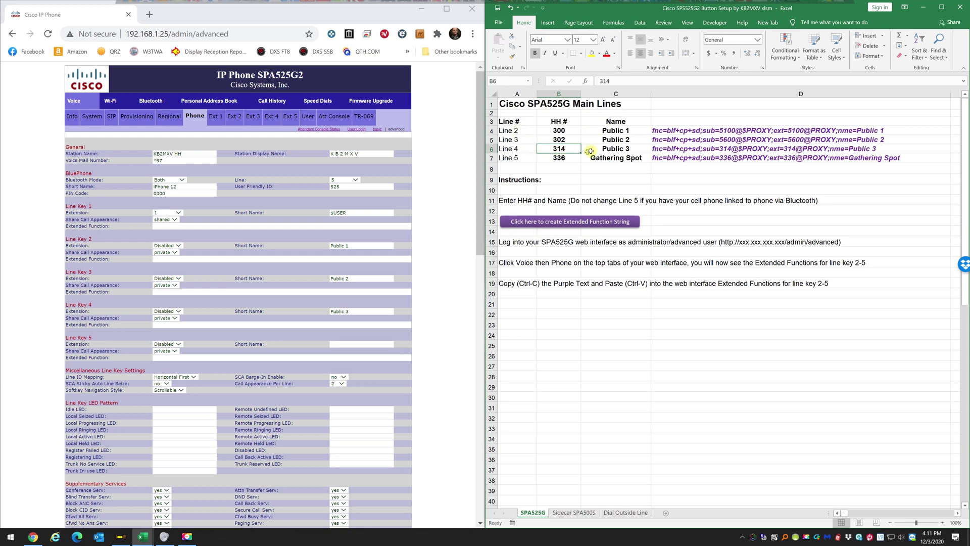
Regenerate the function strings and paste D4's Public 1 string into Line Key 2's Extended Function.
click(580, 225)
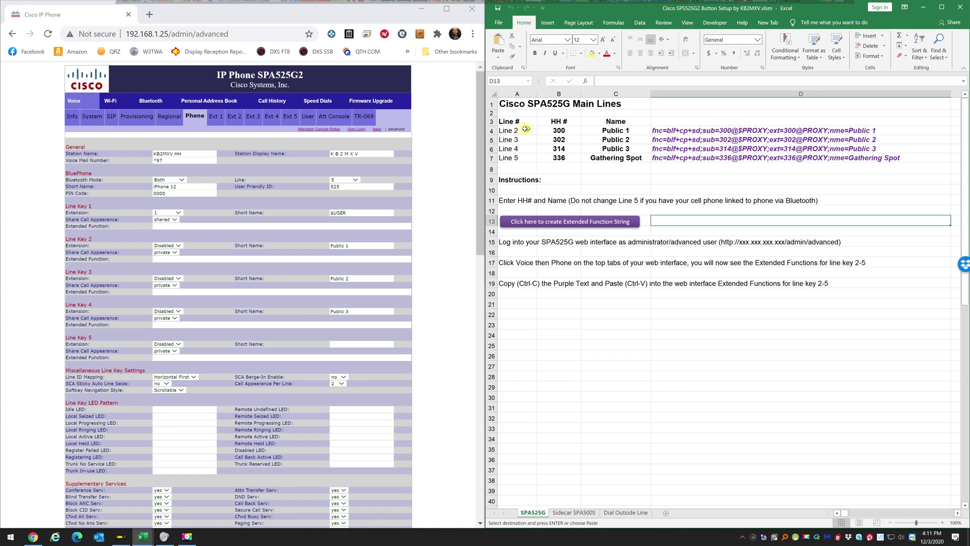
click(698, 131)
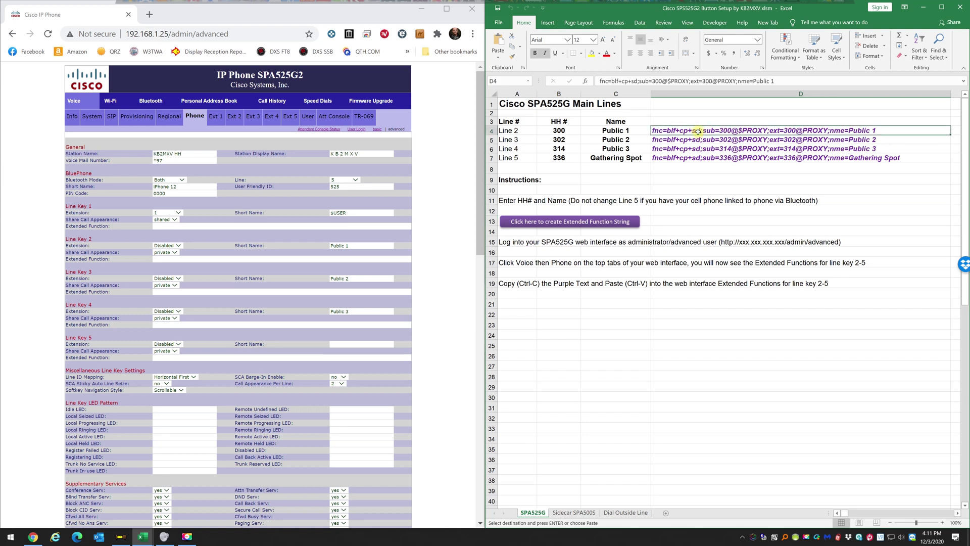
right_click(699, 131)
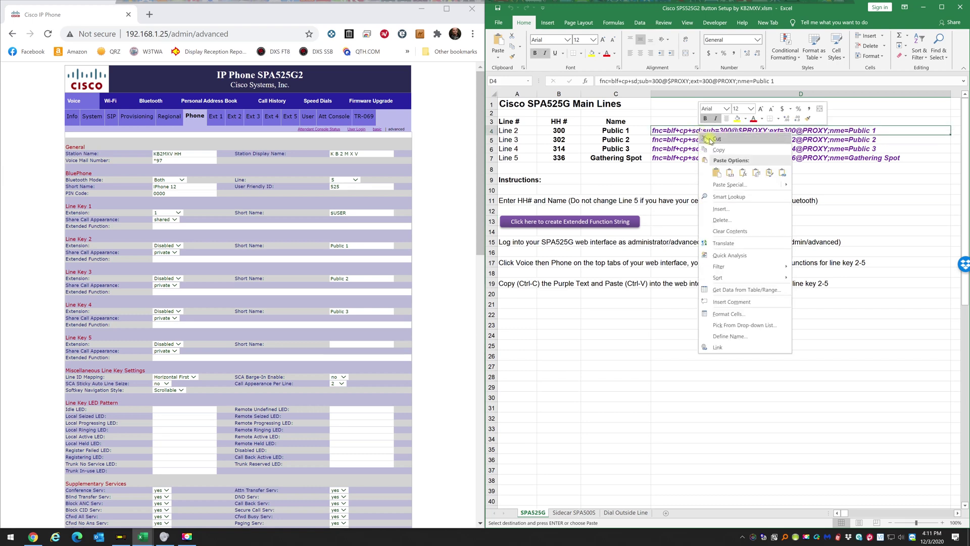
click(718, 150)
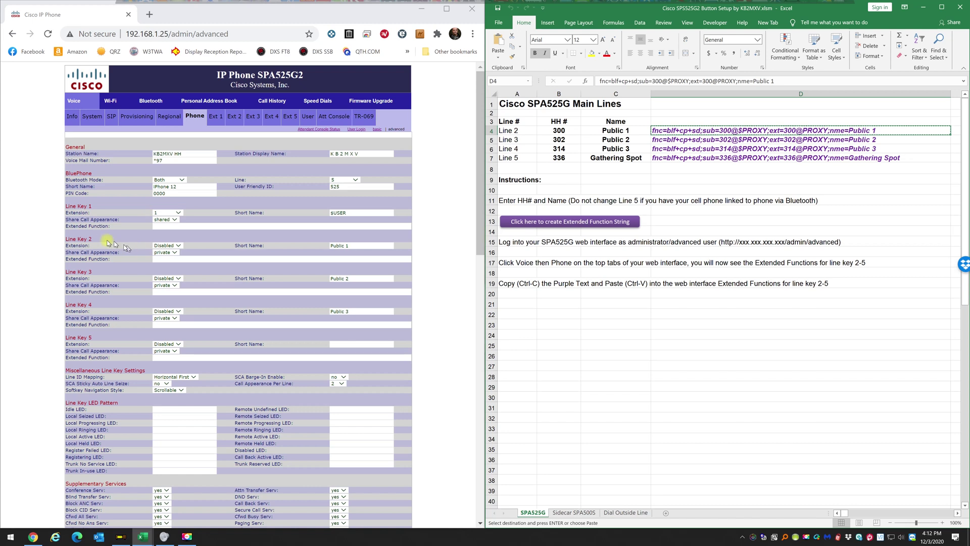
click(157, 257)
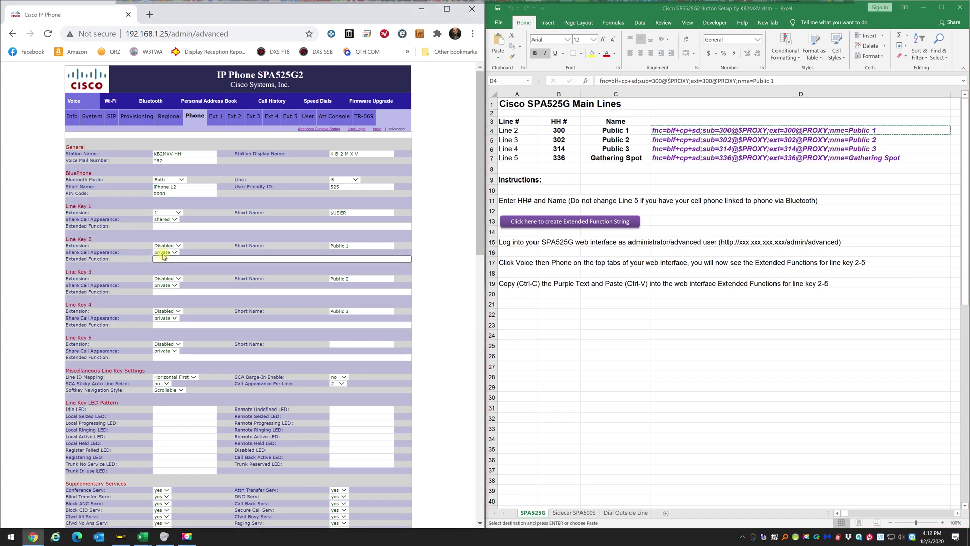
key(ctrl+v)
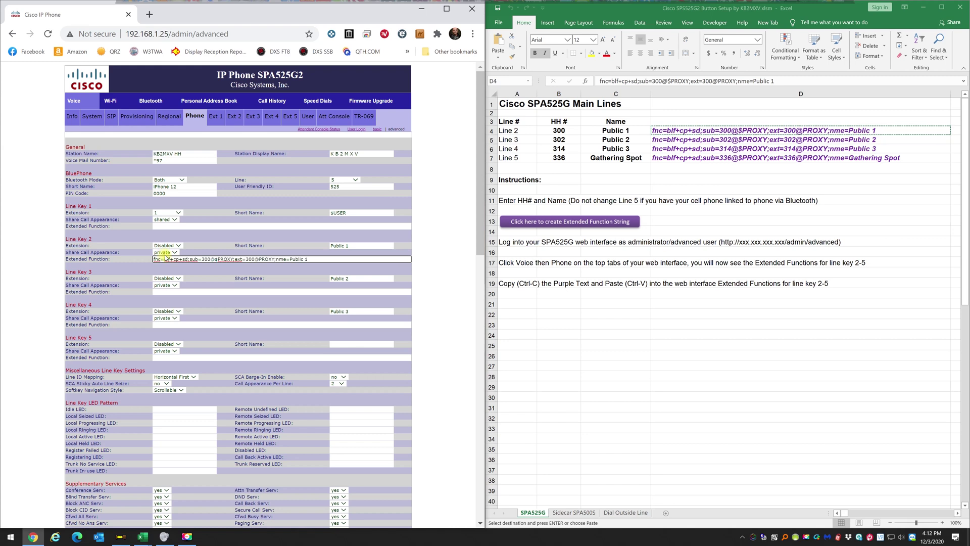
Copy the Public 2 string from D5 into Line Key 3's Extended Function field.
click(723, 131)
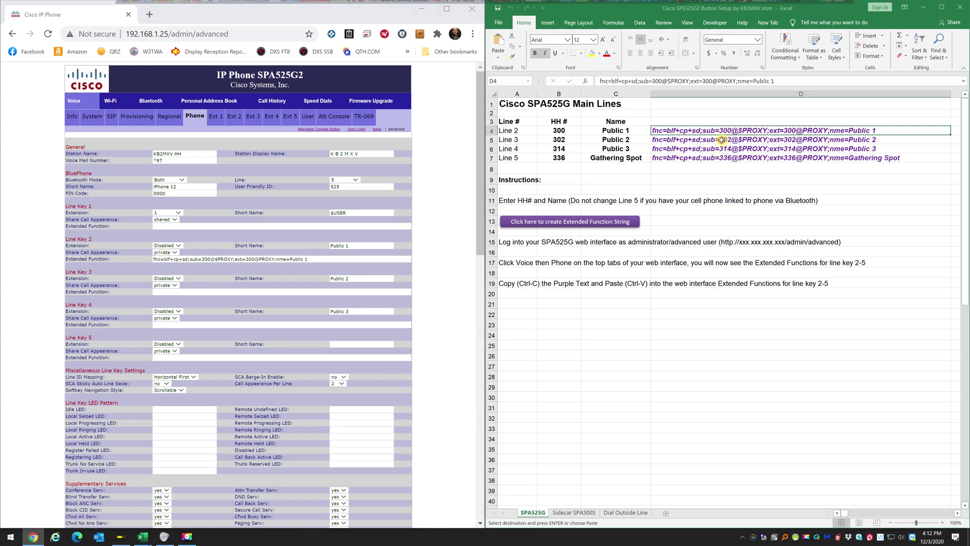
double_click(723, 132)
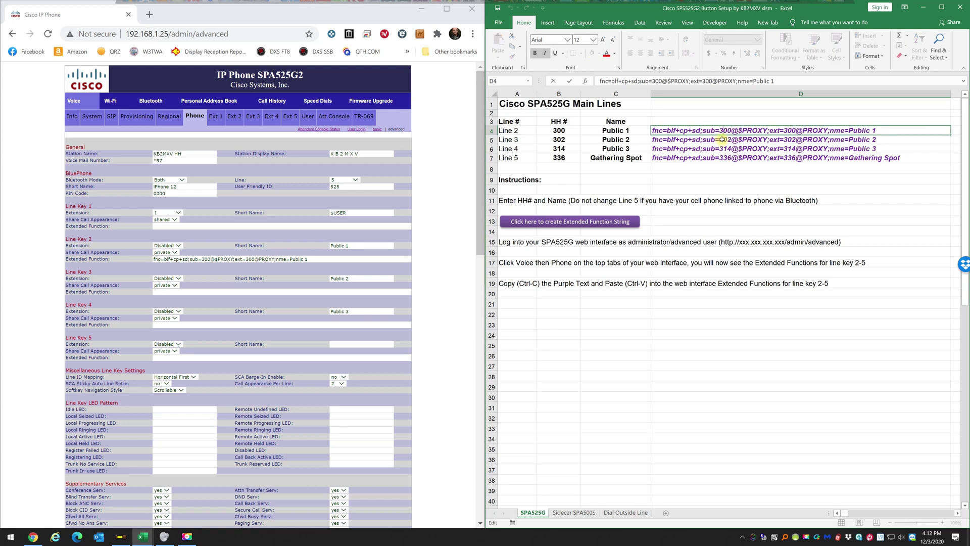
click(661, 141)
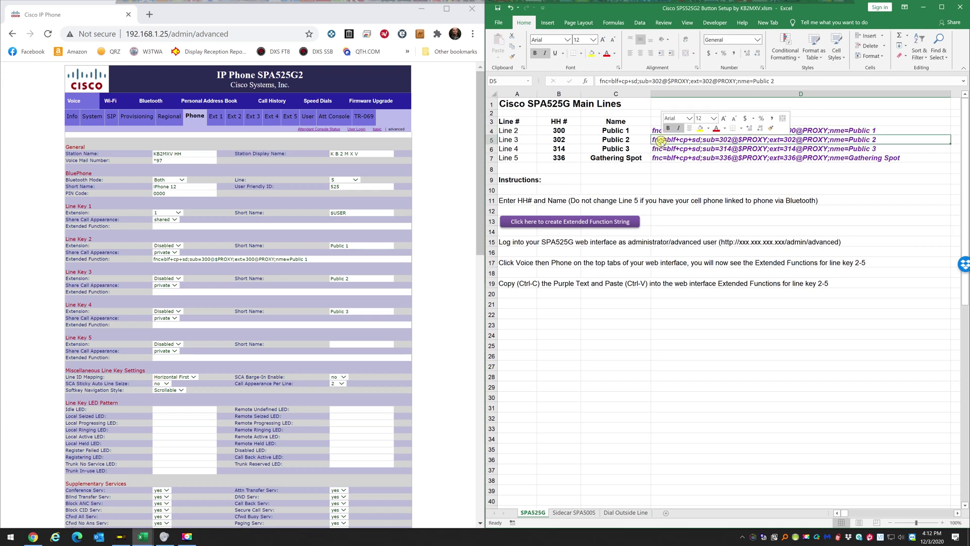
right_click(661, 141)
click(682, 160)
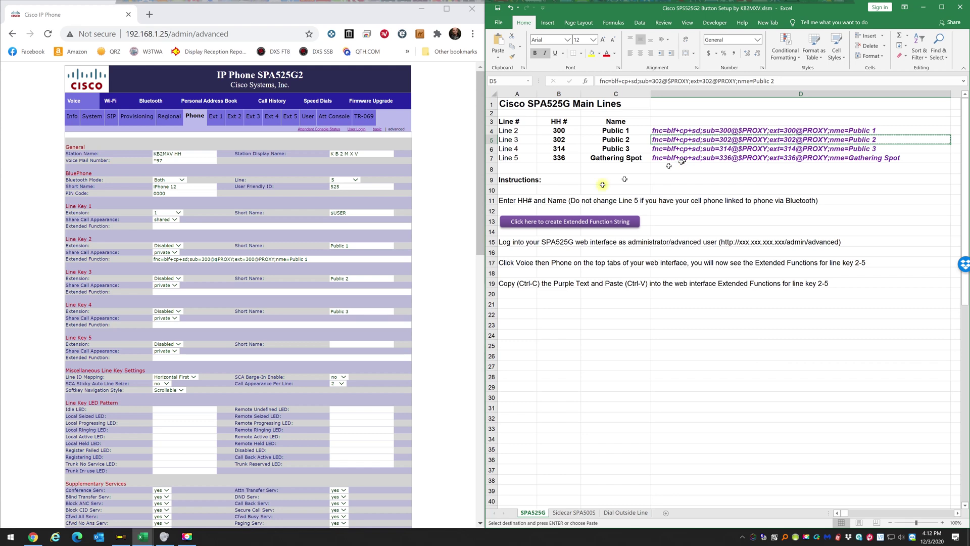
click(197, 291)
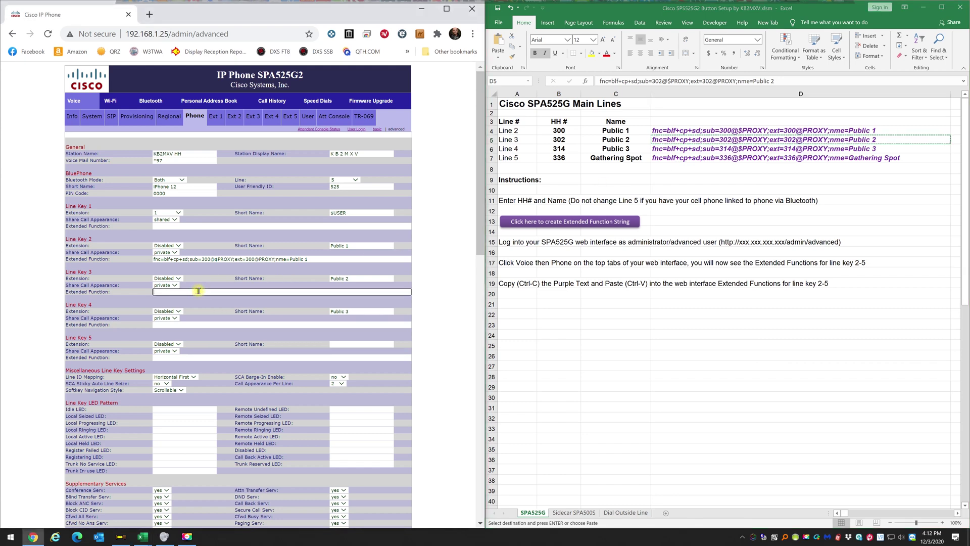
key(ctrl+v)
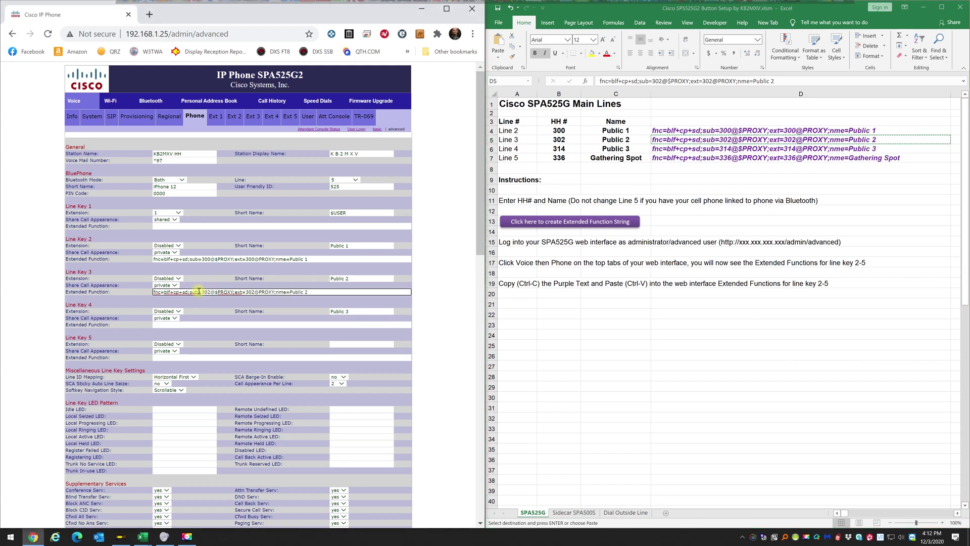
Copy the Public 3 string from D6 into Line Key 4's Extended Function field.
click(683, 152)
right_click(683, 150)
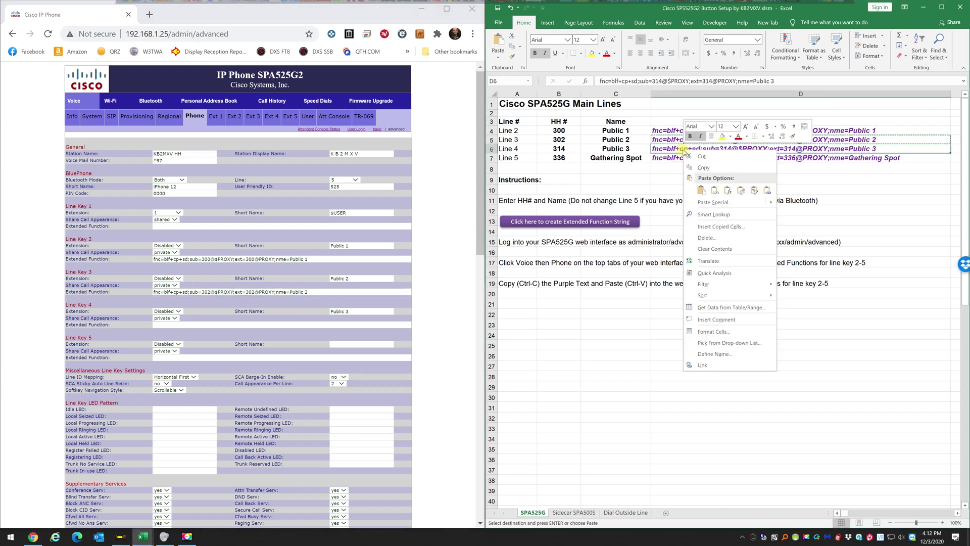
click(704, 168)
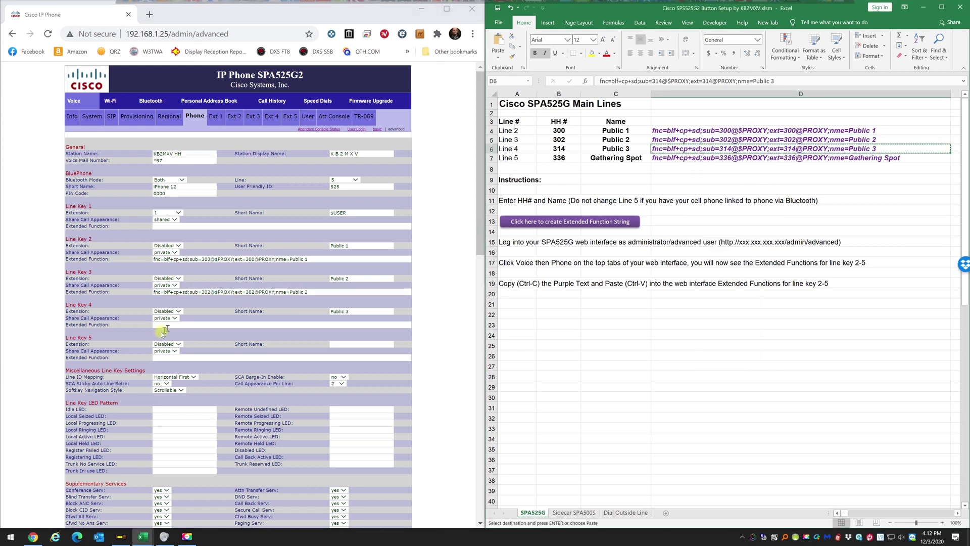
click(162, 325)
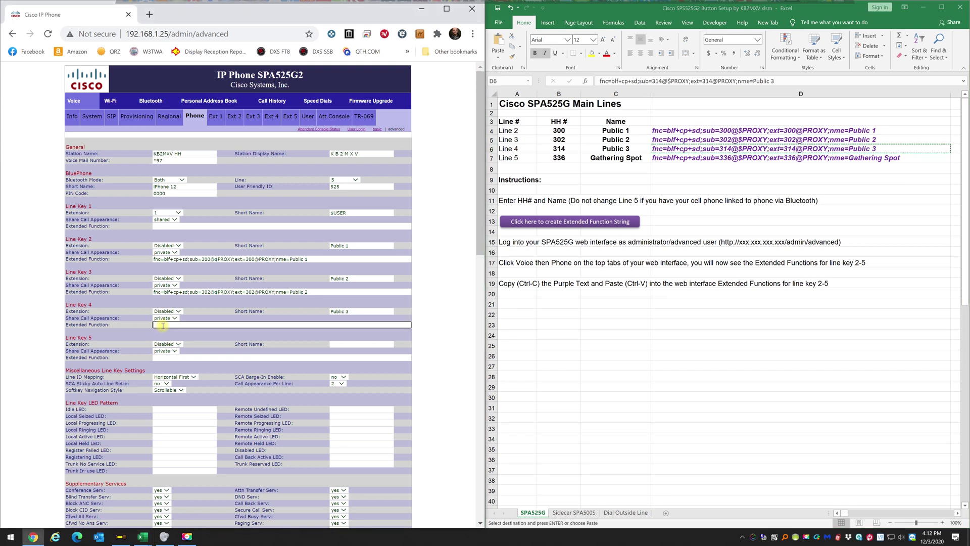
key(ctrl+v)
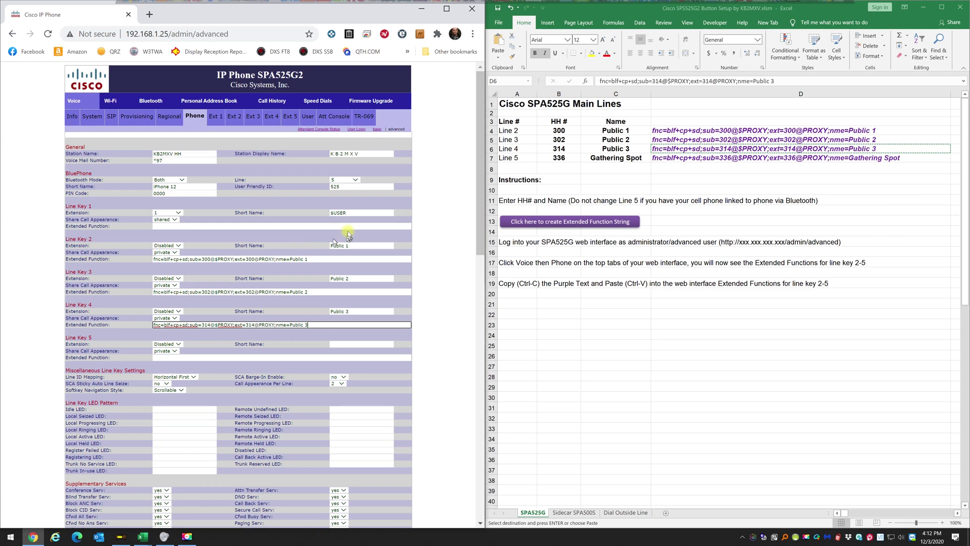
Submit All Changes at the bottom of the Phone page to push the new line keys.
scroll(347, 235, down, 20)
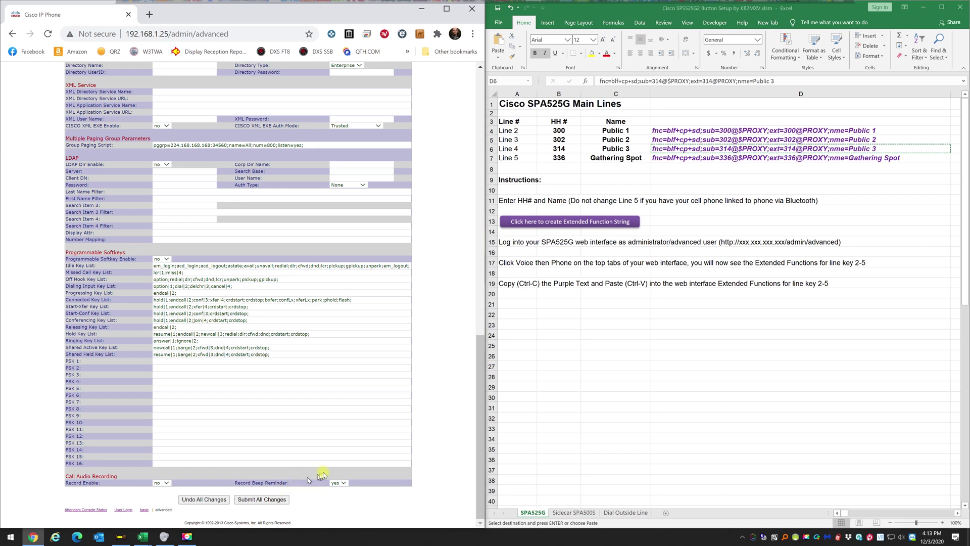
click(258, 500)
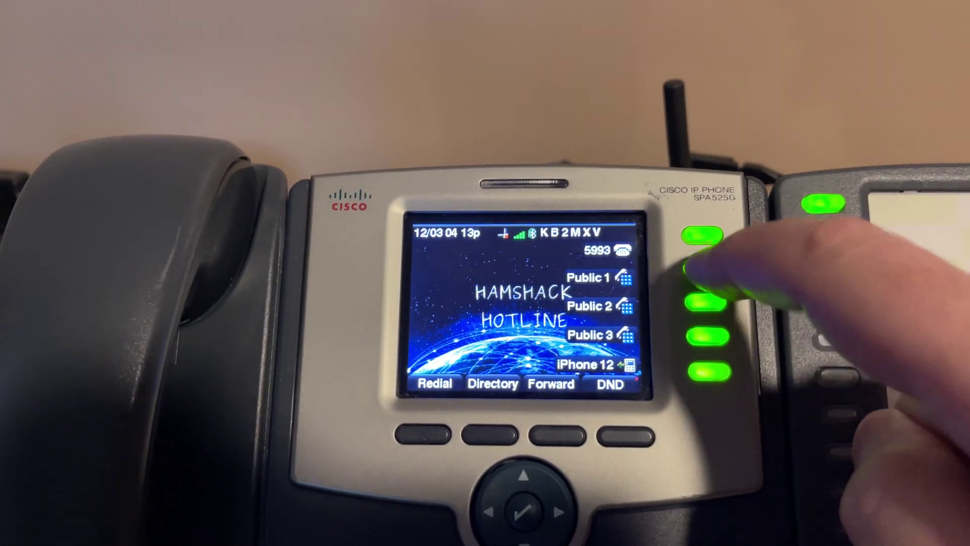
Place a test call on the phone's Public 1 line key, then hang up.
click(684, 270)
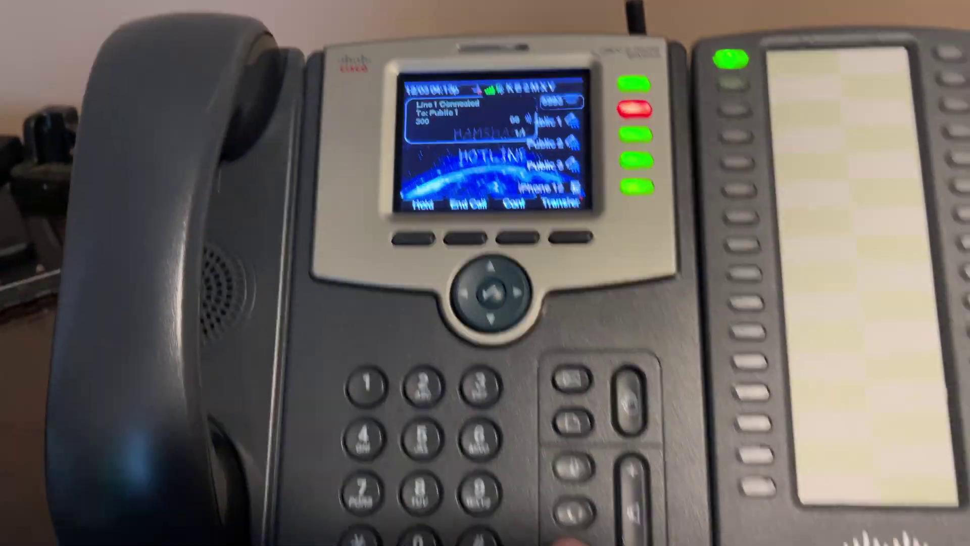
click(552, 455)
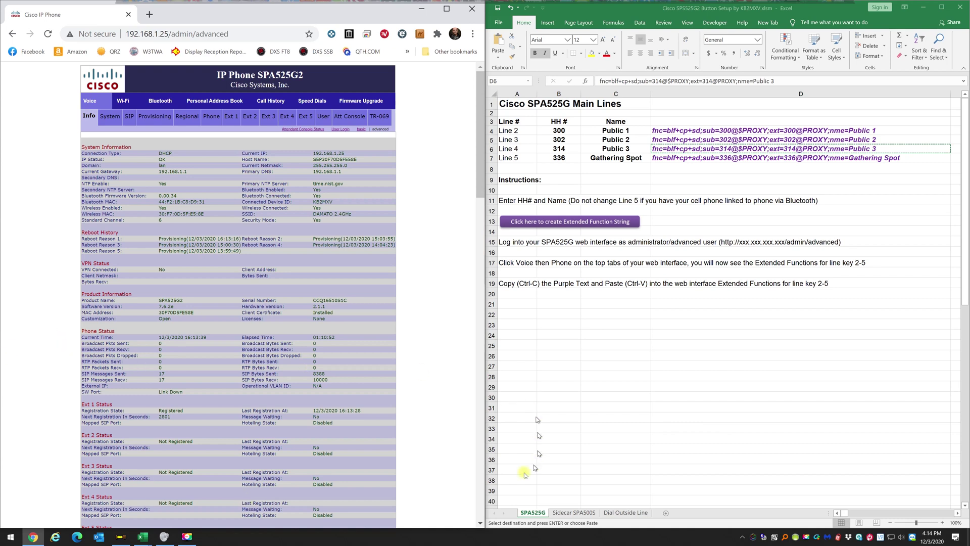
Bring Excel forward and show the Sidecar SPA500S sheet with the Demo 1–32 key strings.
click(569, 513)
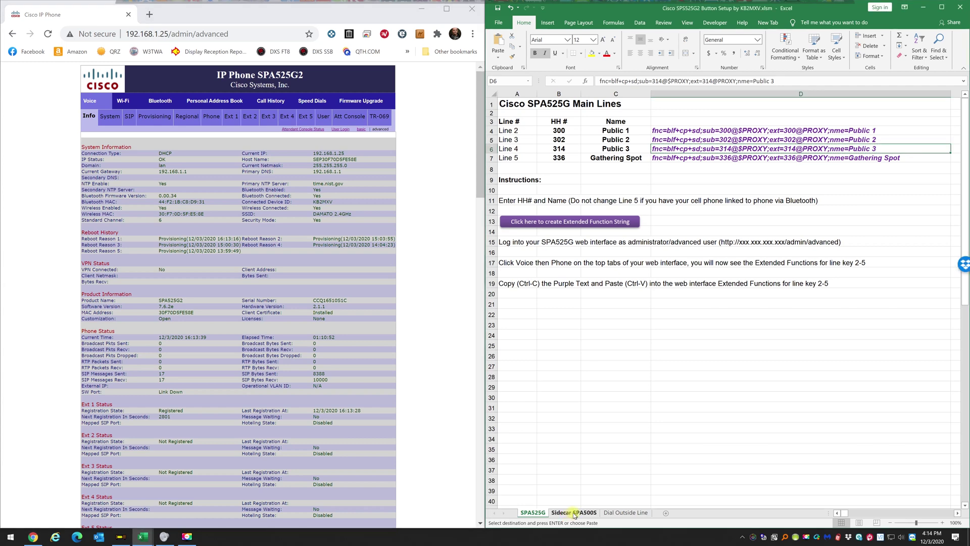
click(575, 513)
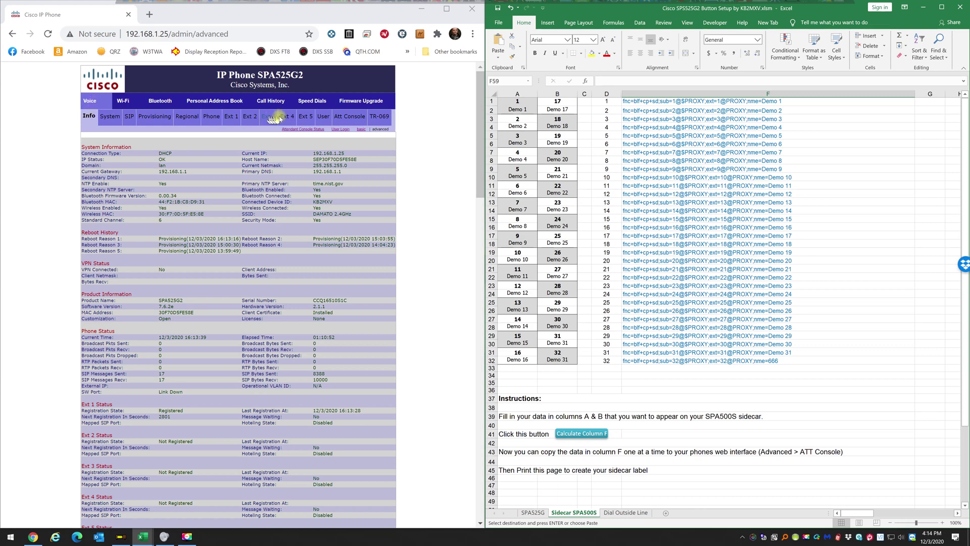
Open the Att Console page and highlight the Unit 1 sidecar key list.
click(355, 117)
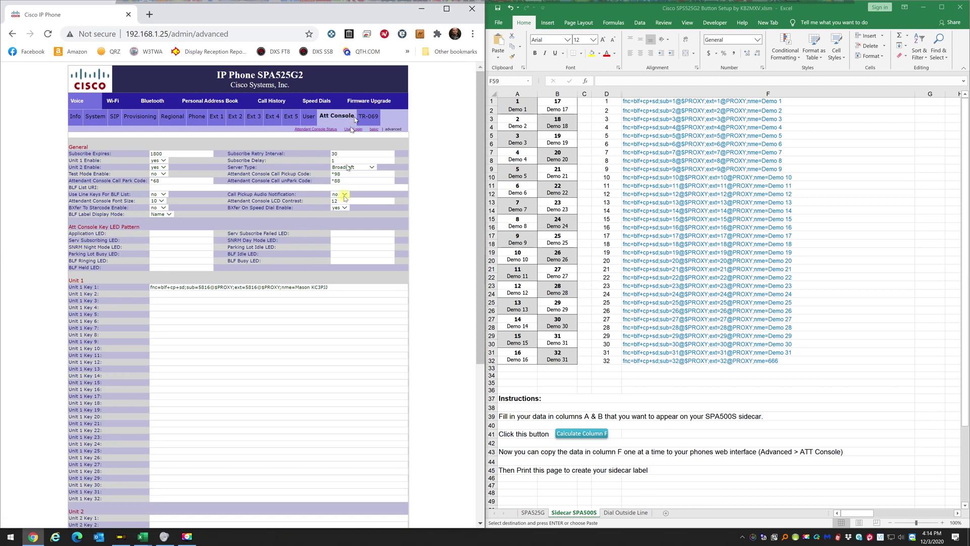
scroll(321, 342, down, 3)
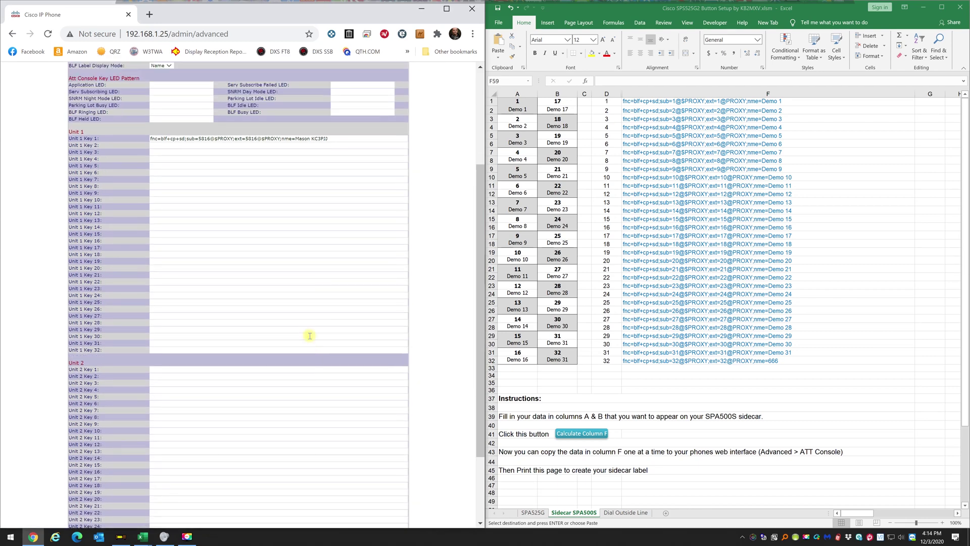
scroll(310, 336, up, 2)
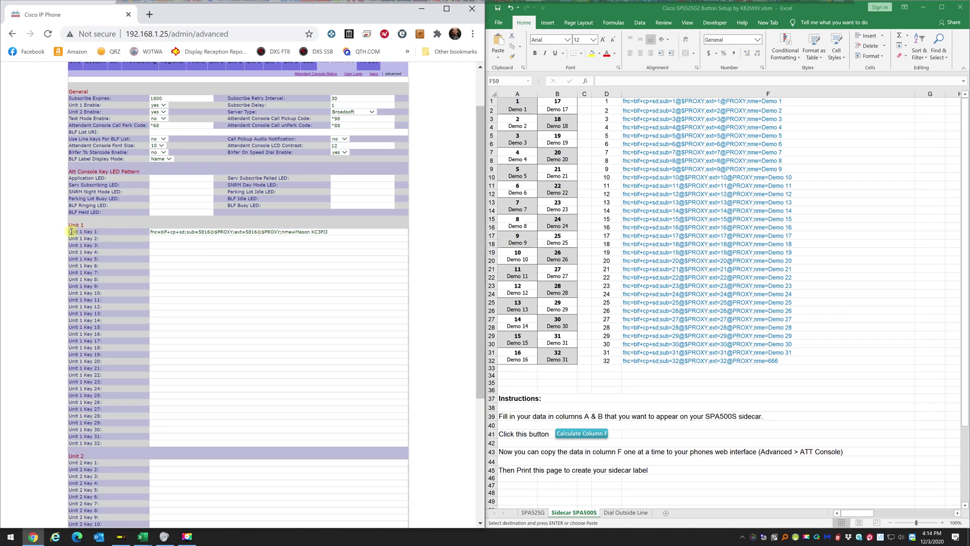
drag(72, 232, 318, 448)
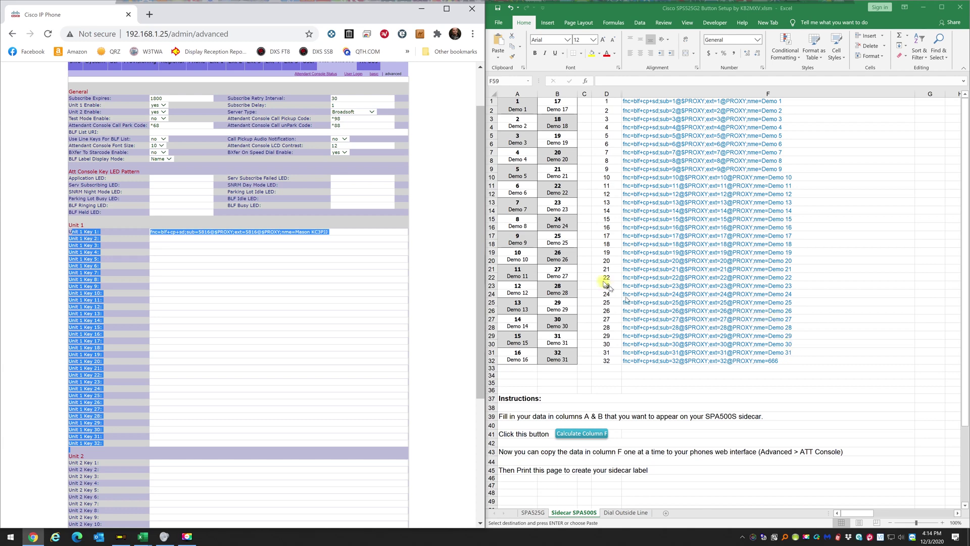
Compare the keys against the Excel sheet, selecting cell D34 and key number cell A3.
click(584, 258)
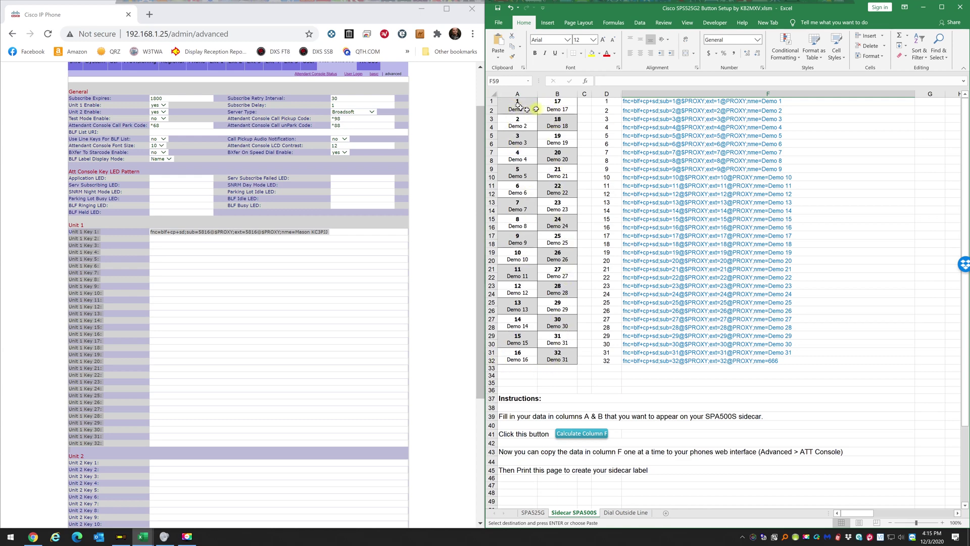
click(599, 375)
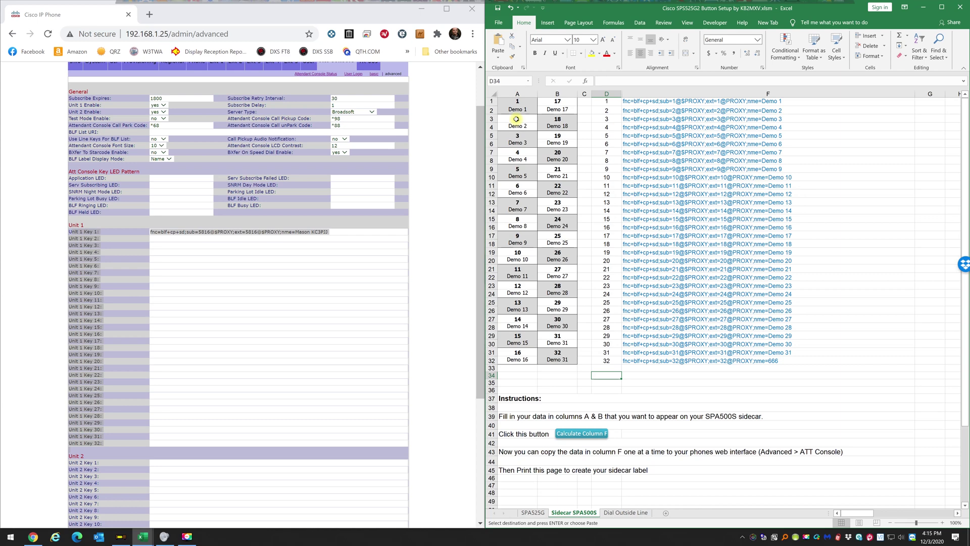
click(516, 120)
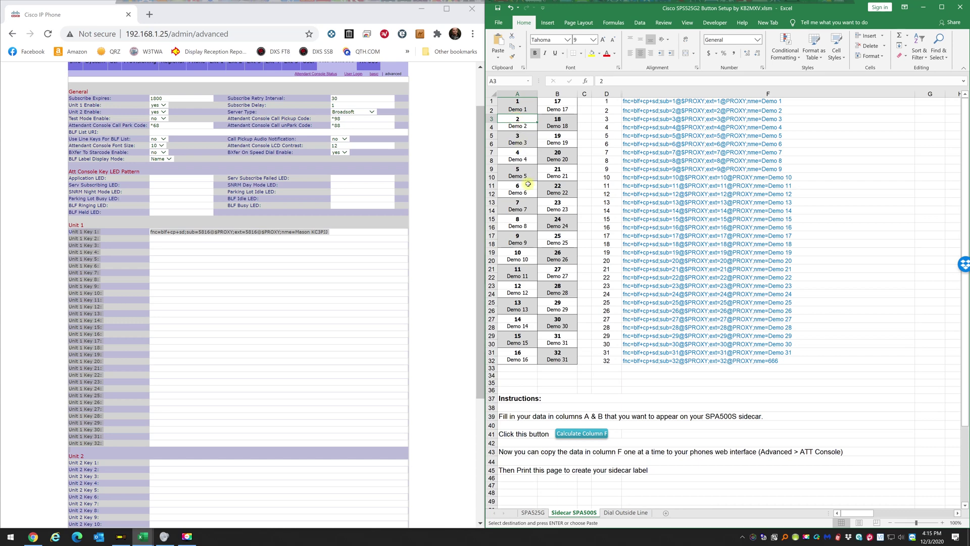
Look up a contact in the phonebook workbook and type their callsign into cell A4.
click(138, 539)
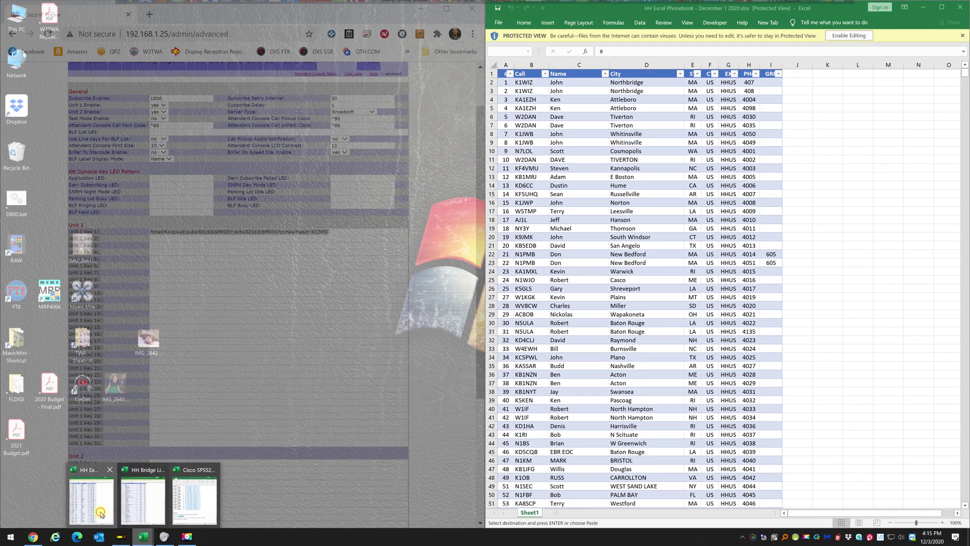
click(100, 511)
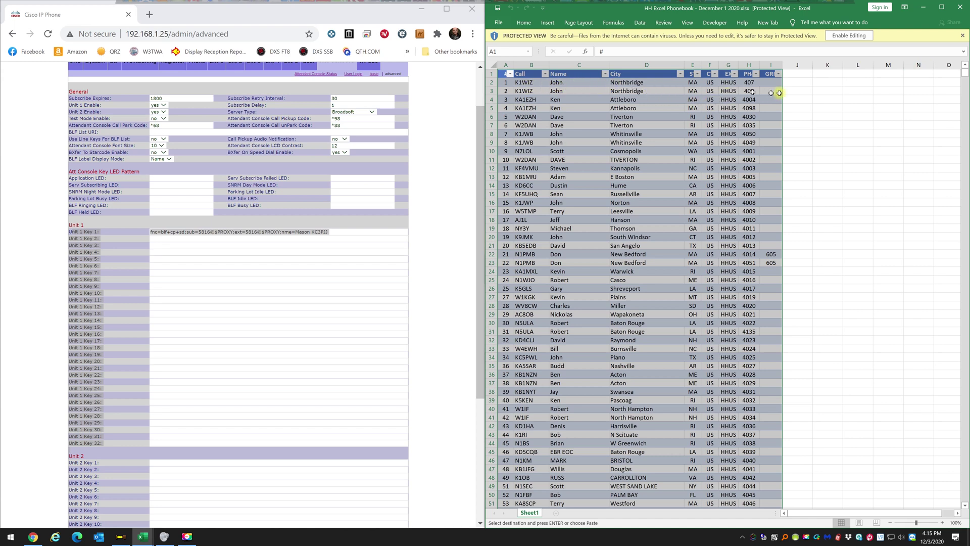
click(922, 8)
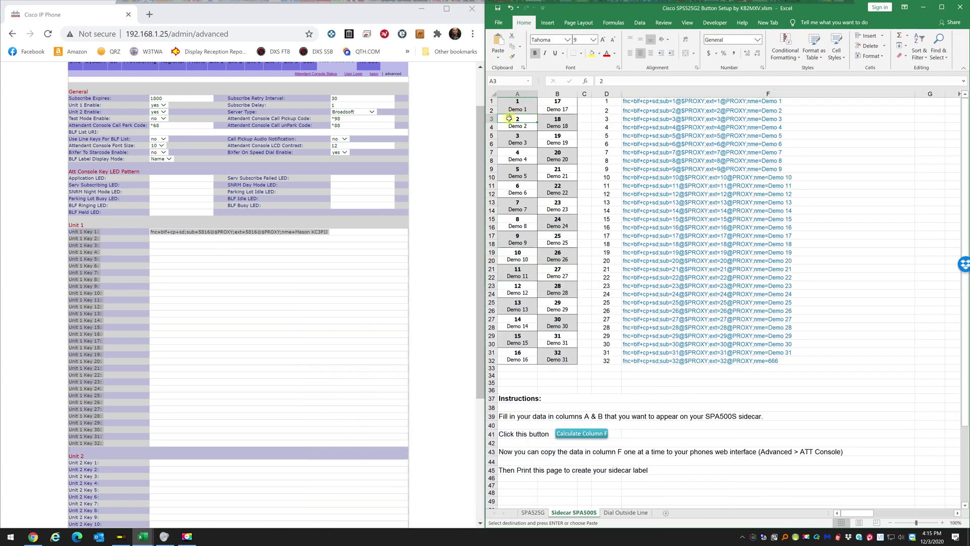
click(511, 125)
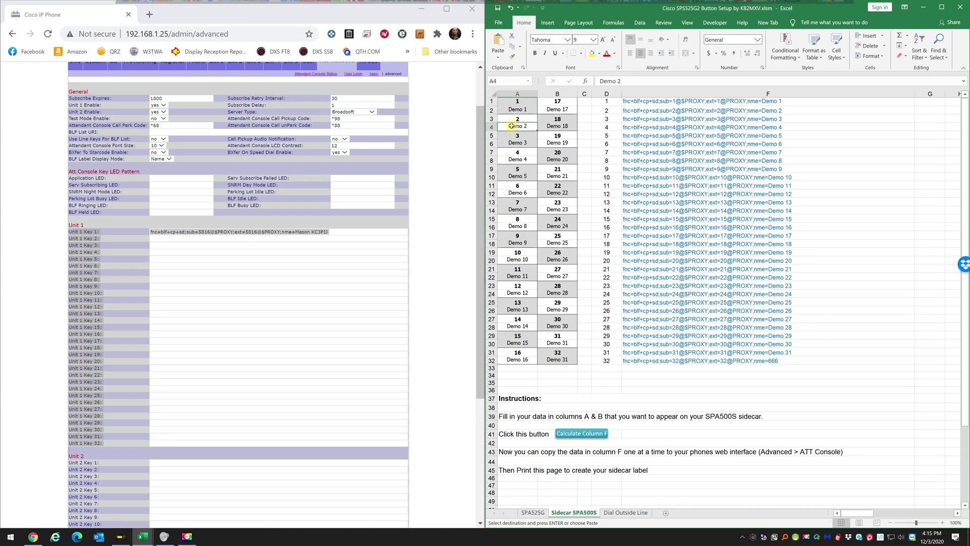
text(K1WIZ)
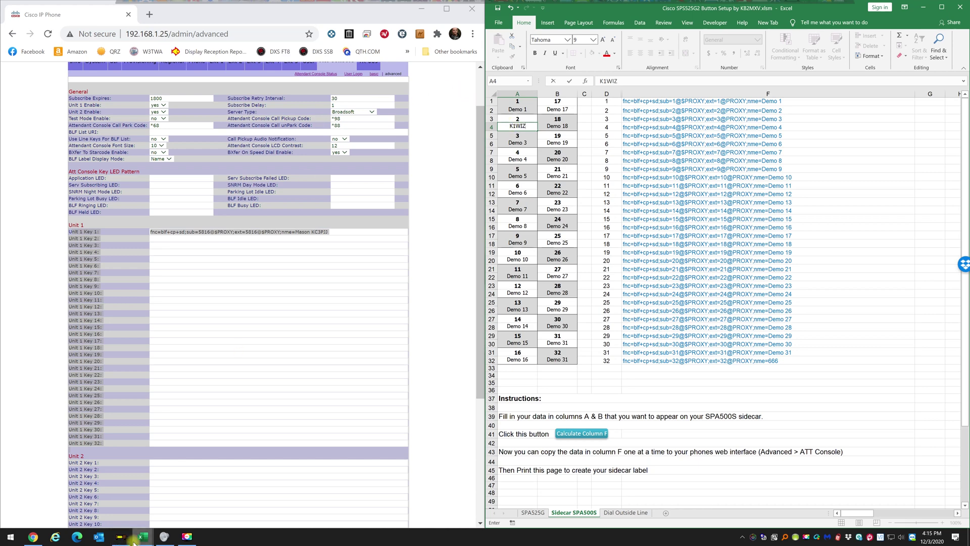
Recheck the phonebook and enter extension 407 for sidecar key 2 in cell A3.
mouse_move(140, 539)
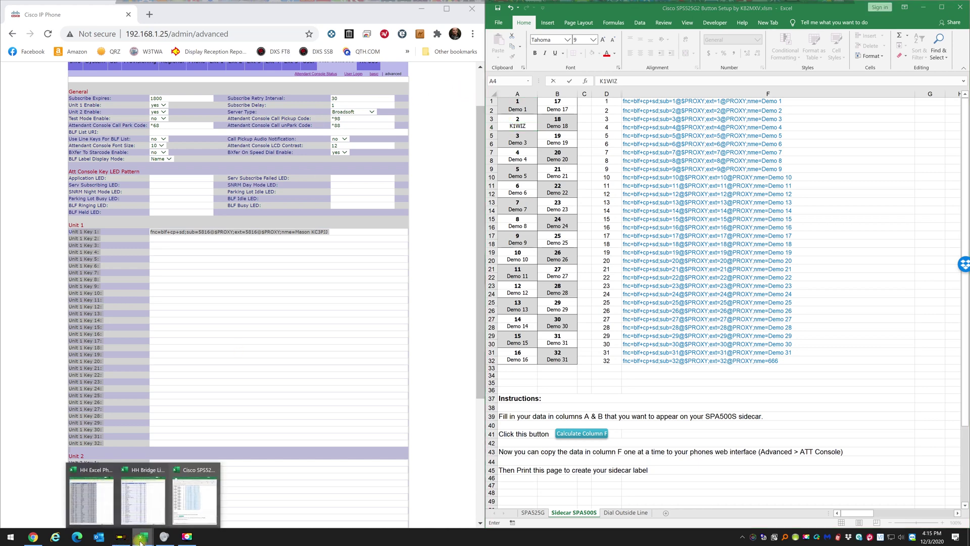
click(106, 501)
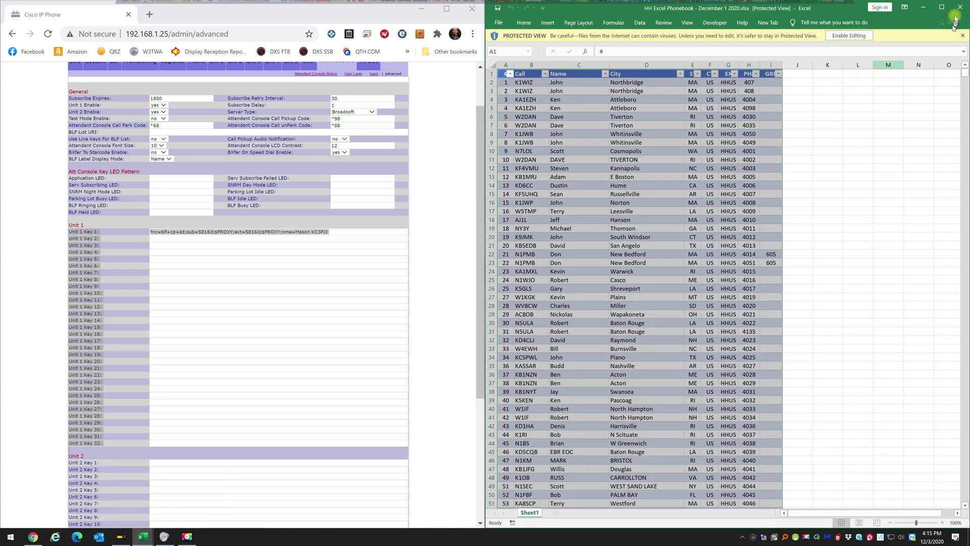
click(923, 8)
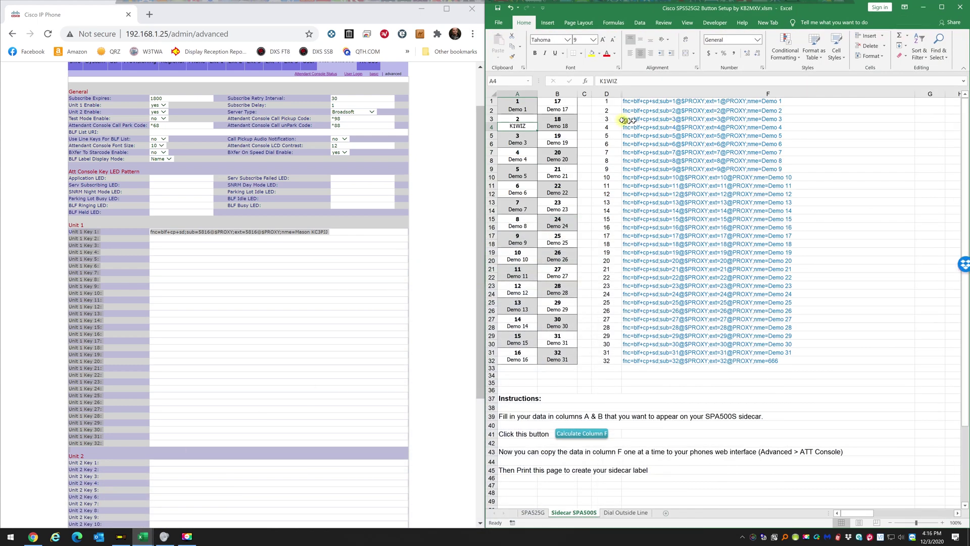
click(526, 120)
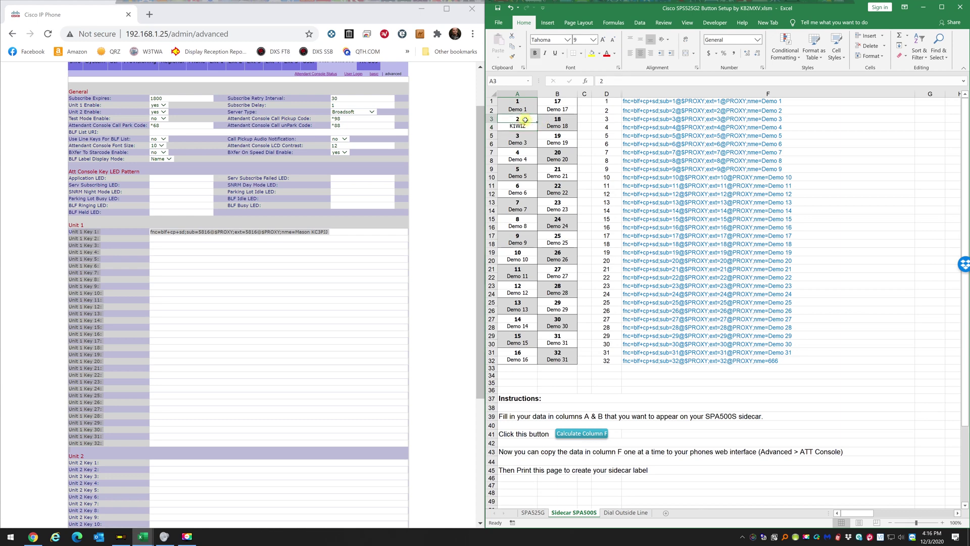
text(407)
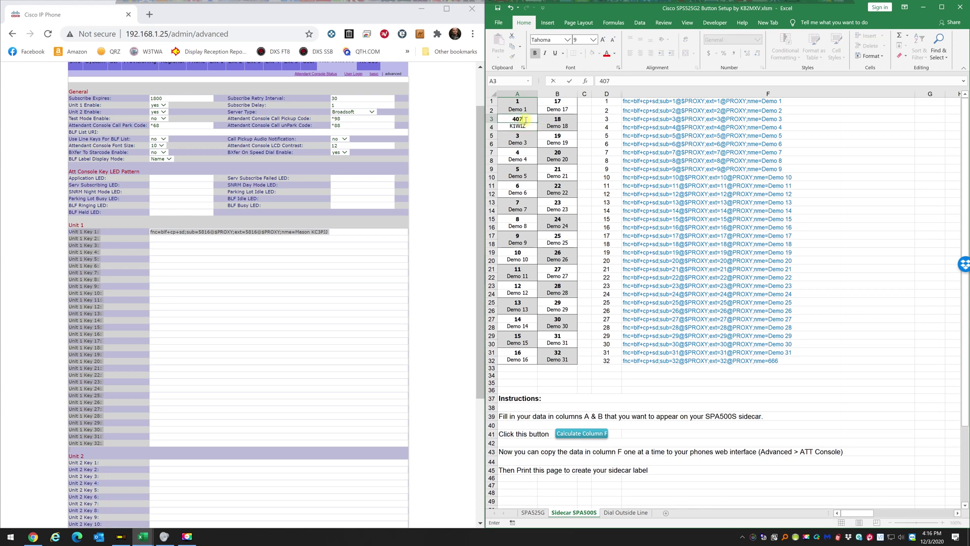
click(579, 133)
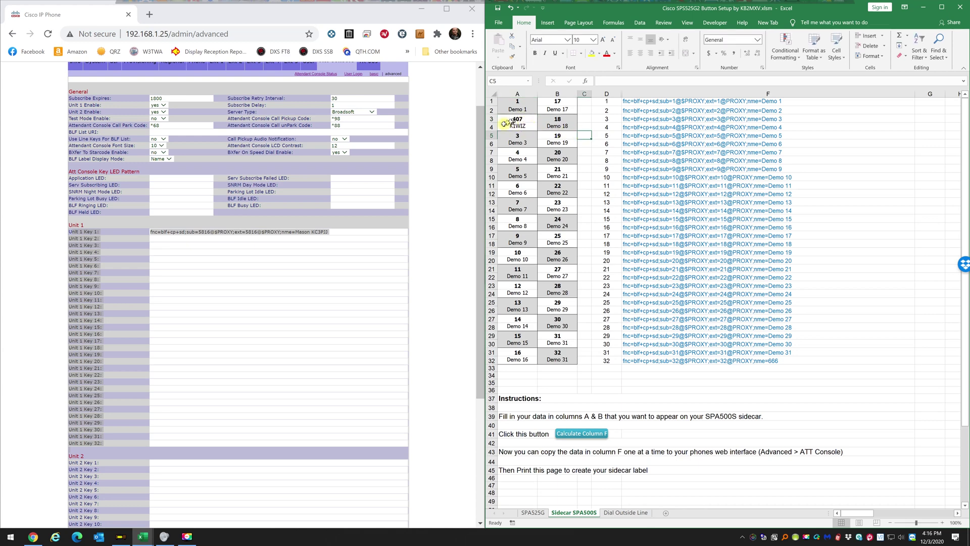
Check key 2's string in F2, browse the phonebook workbook, then close it.
click(642, 112)
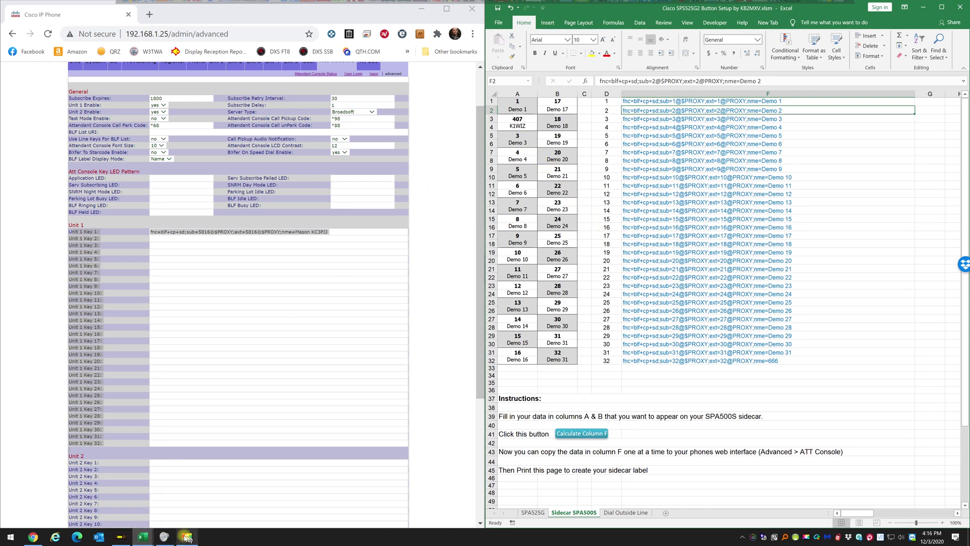
click(145, 537)
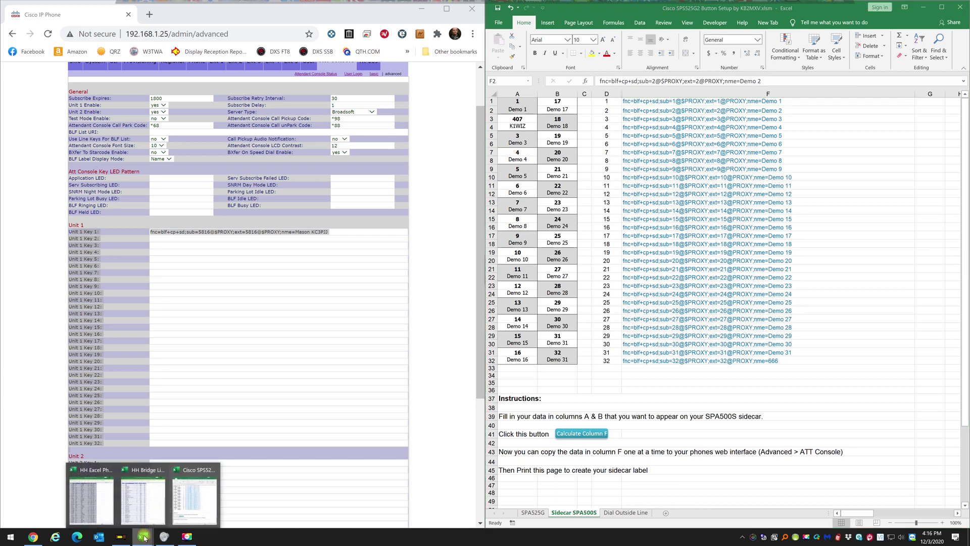
click(108, 505)
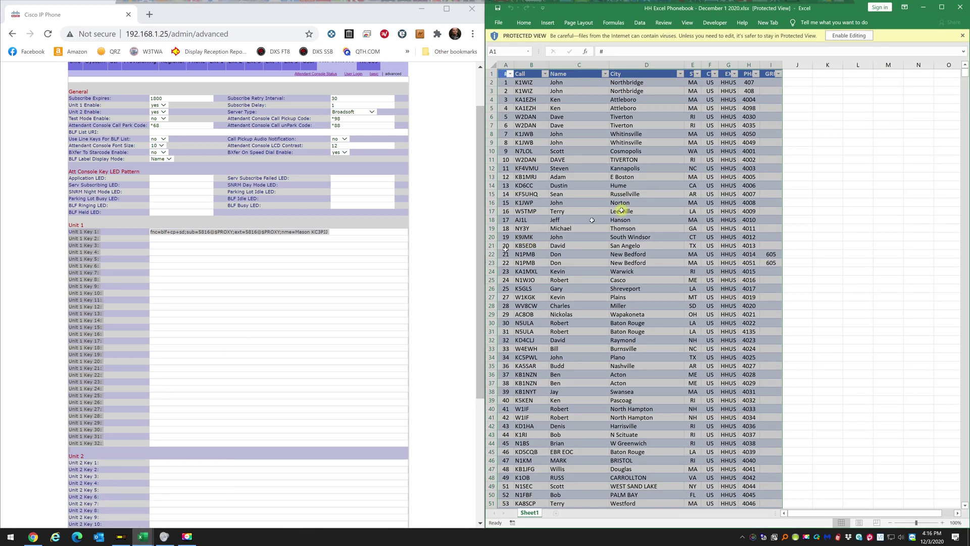
scroll(610, 203, down, 20)
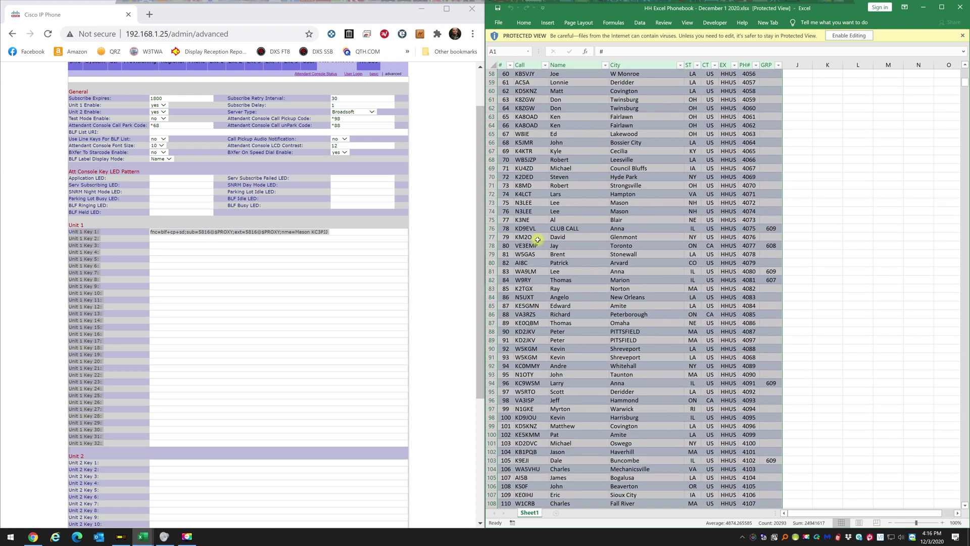
scroll(544, 262, down, 11)
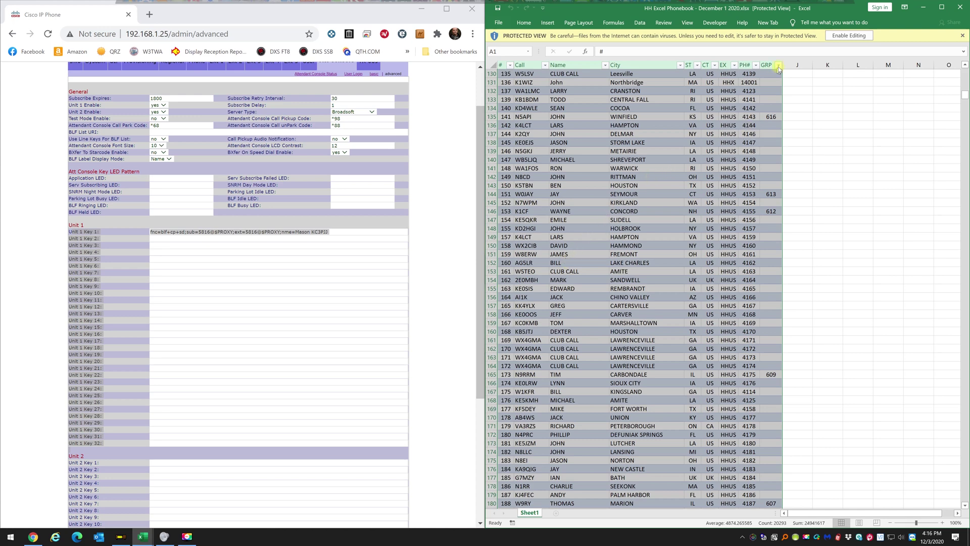
click(959, 8)
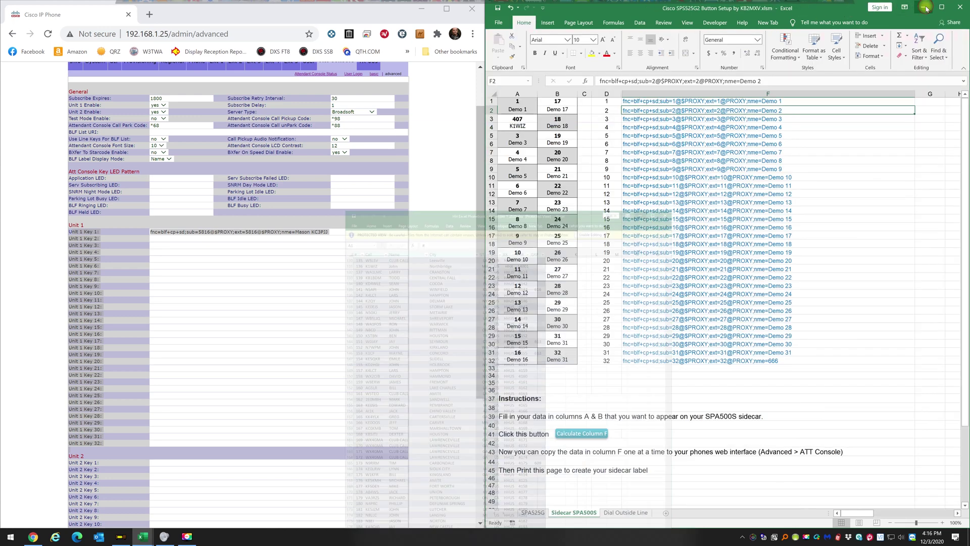
Enter key 1's contact name in A2 and extension 5816 in A1, then recalculate column F.
click(518, 109)
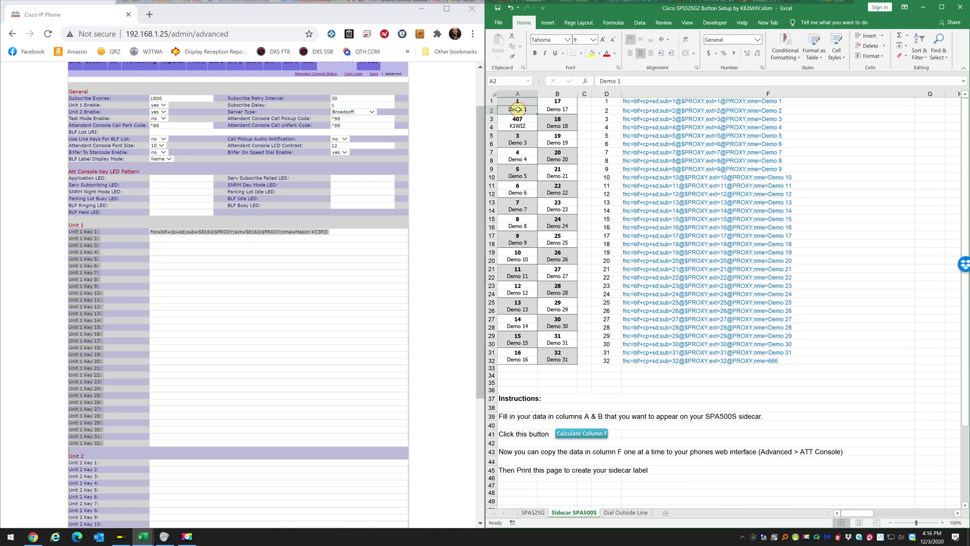
text(Mason)
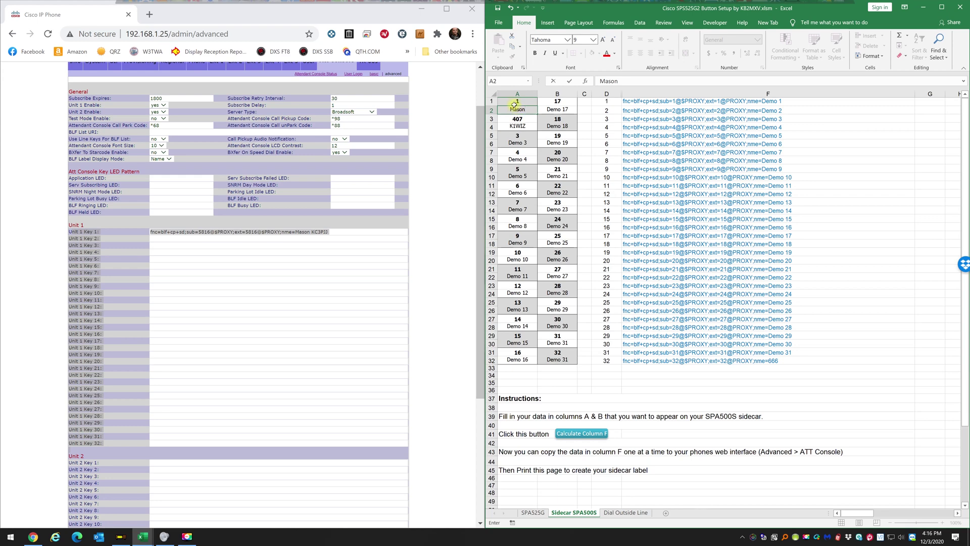
click(511, 102)
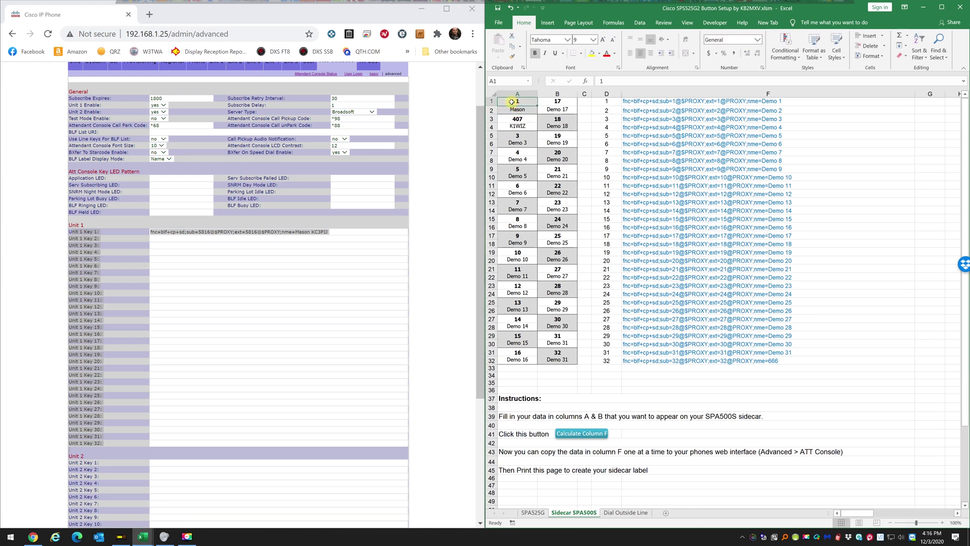
text(5816)
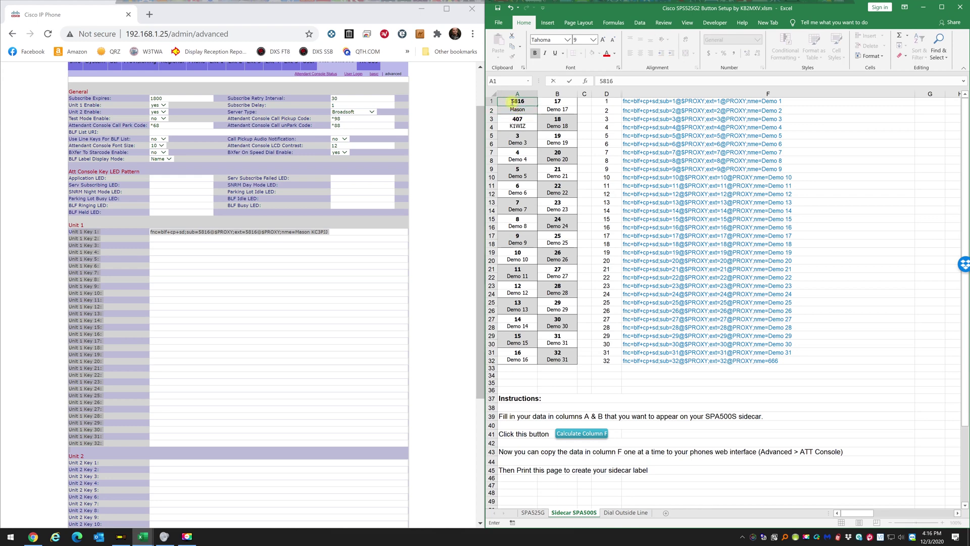
click(879, 282)
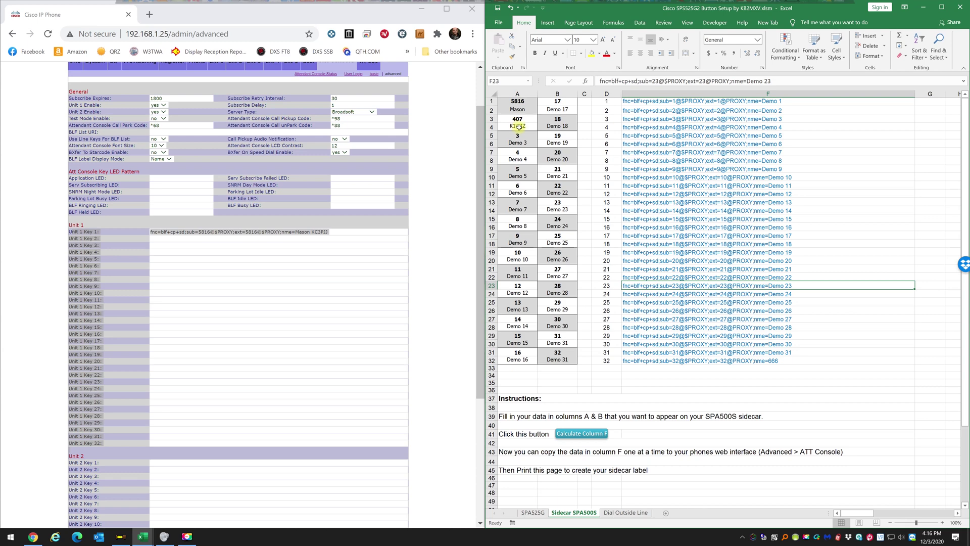
click(598, 435)
click(667, 102)
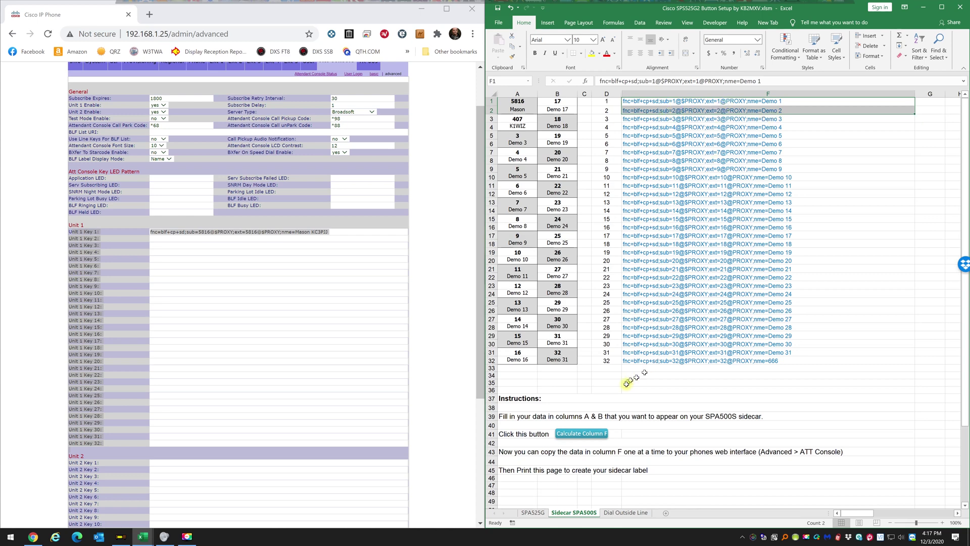
Regenerate the column F strings and copy key 1's BLF string from cell F1.
click(579, 434)
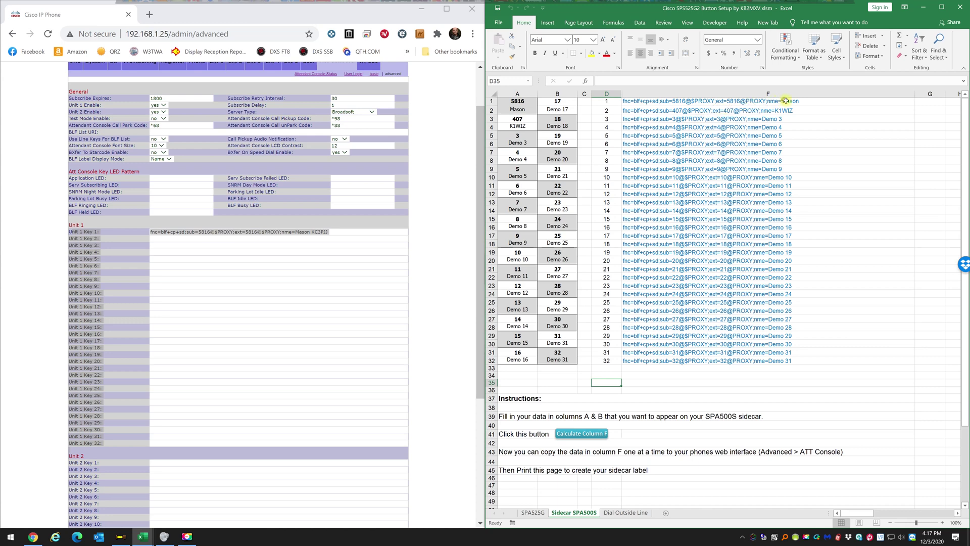
click(801, 129)
click(779, 101)
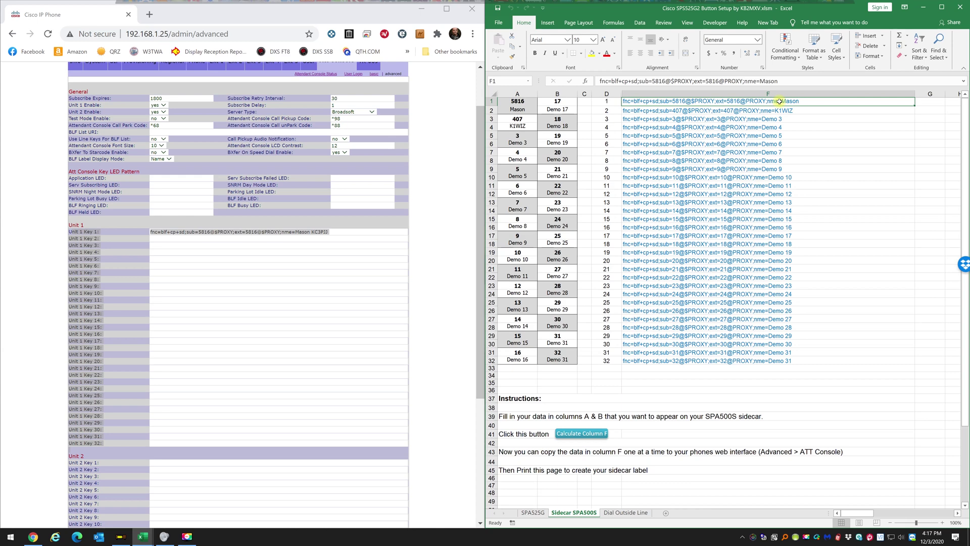
right_click(781, 103)
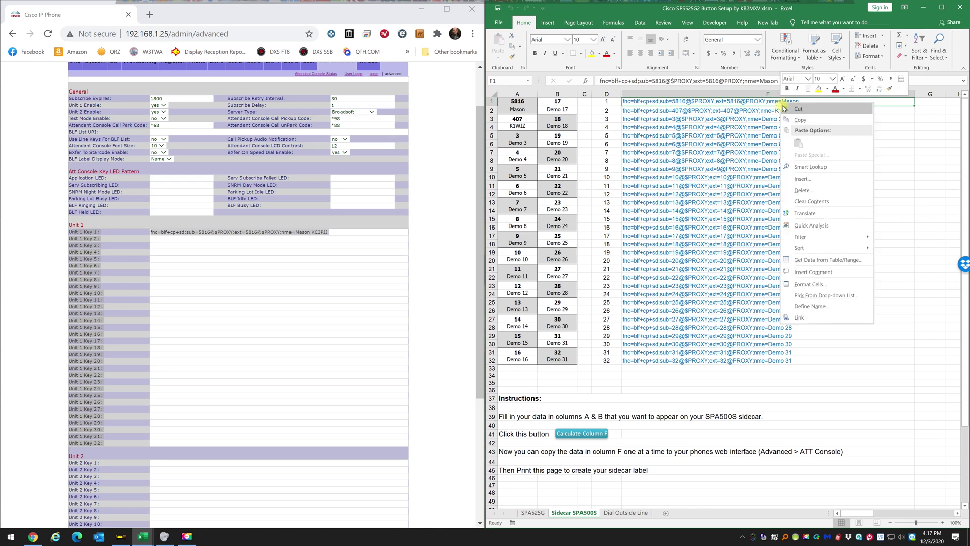
click(800, 120)
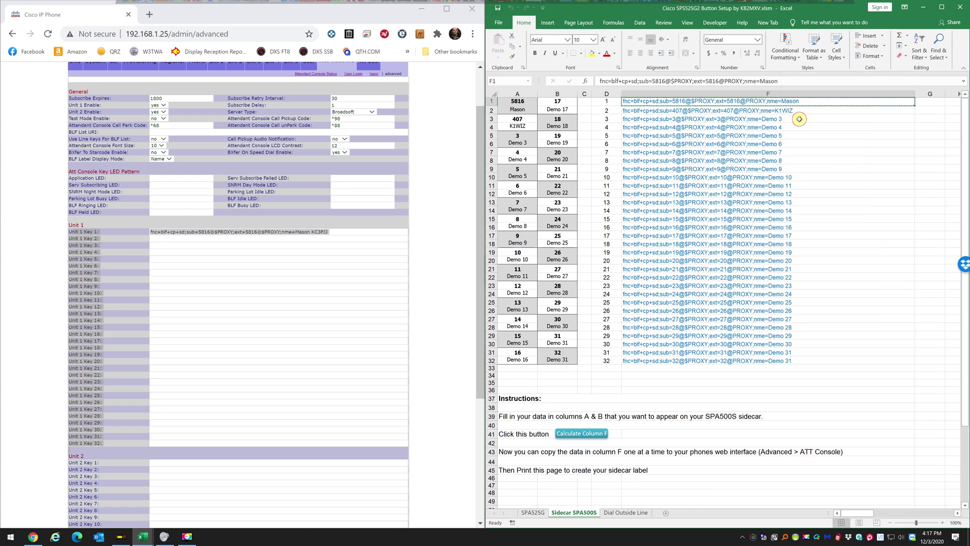
Replace the Unit 1 Key 1 value with the copied extension 5816 BLF string.
click(305, 314)
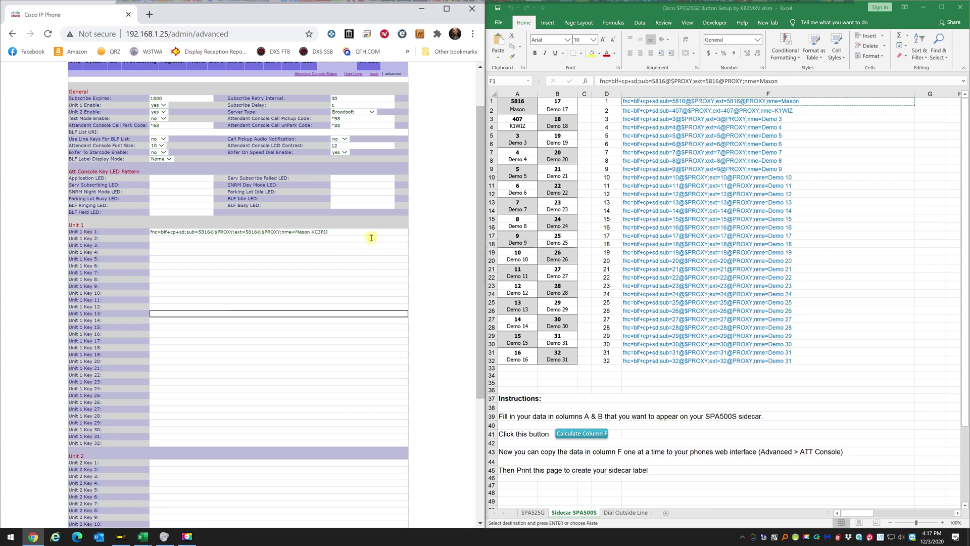
drag(364, 232, 120, 231)
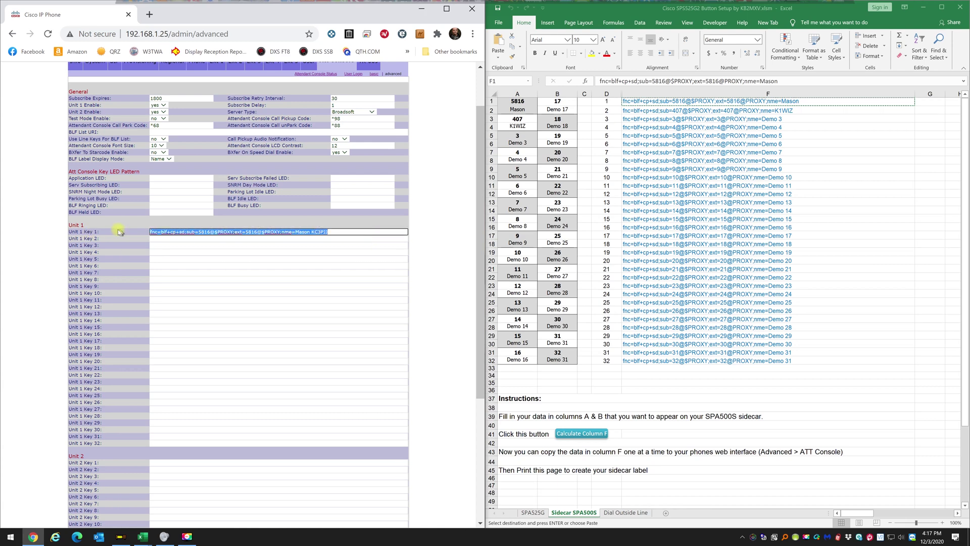
key(ctrl+v)
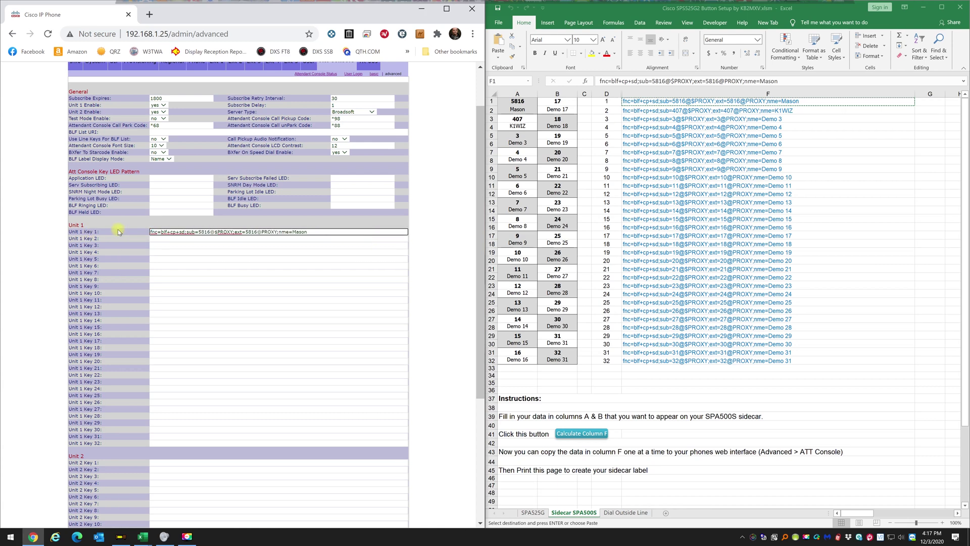
click(340, 288)
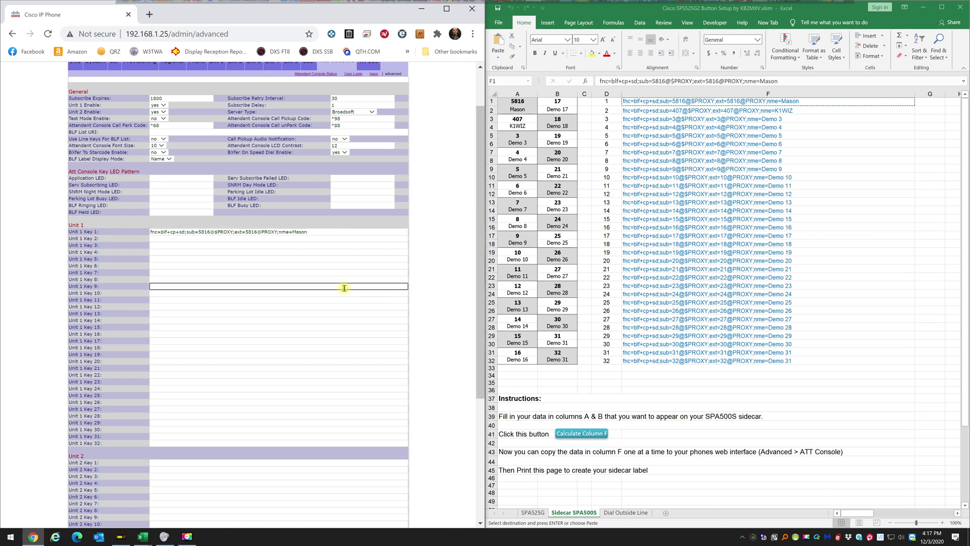
Copy key 2's extension 407 speed-dial string from F2 and paste it into Unit 1 Key 2.
click(782, 112)
click(783, 112)
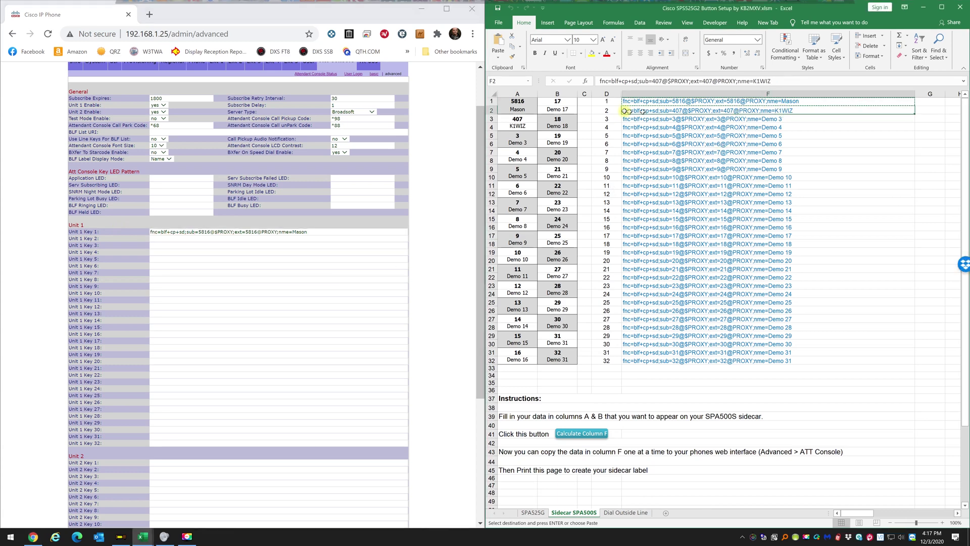
right_click(756, 114)
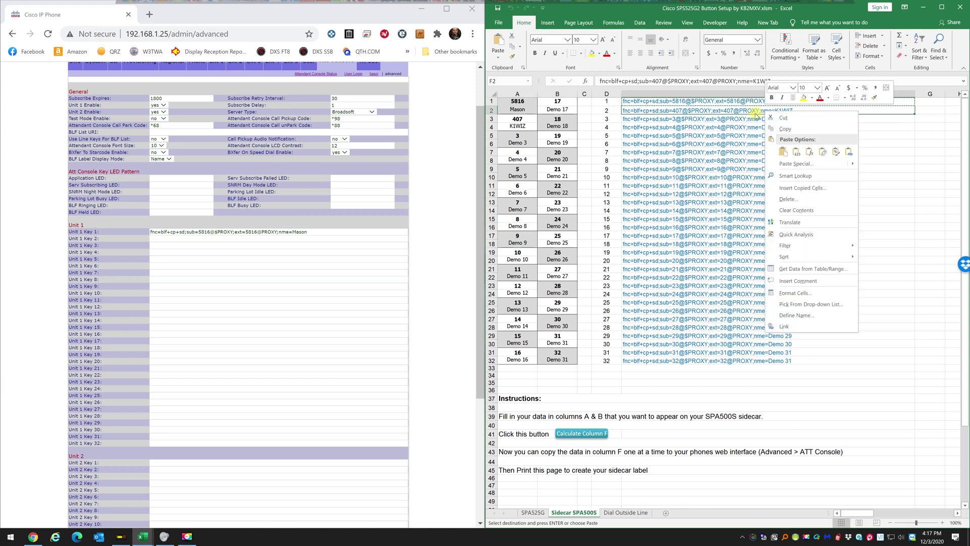
click(790, 130)
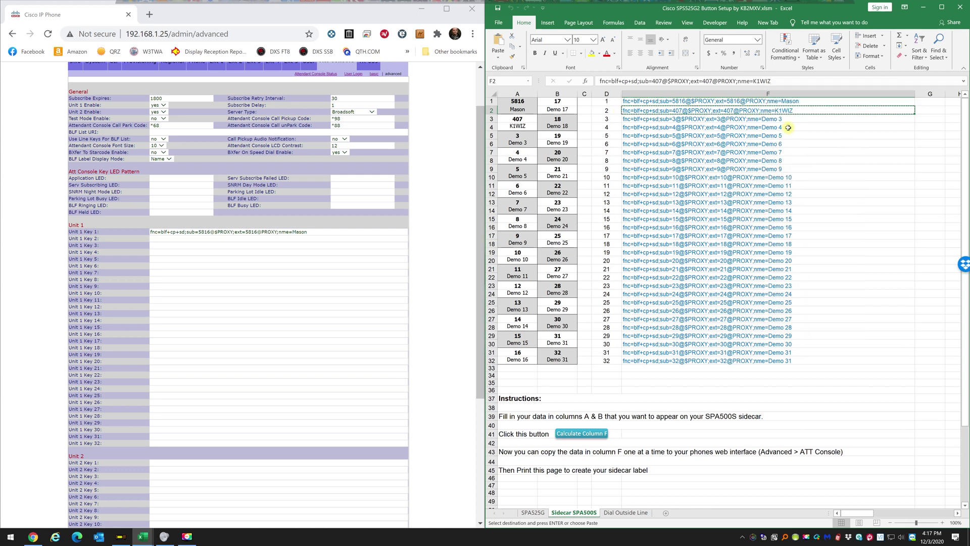
click(161, 239)
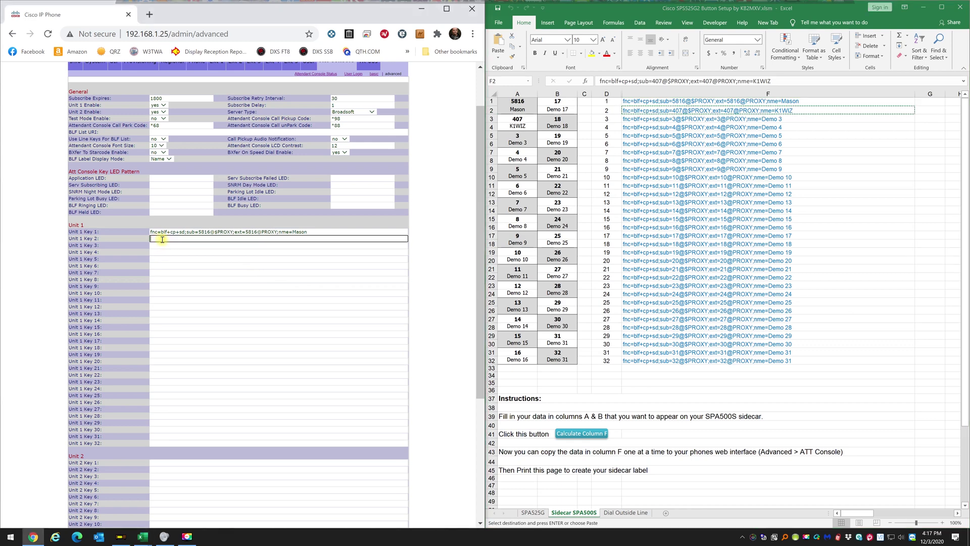
key(ctrl+v)
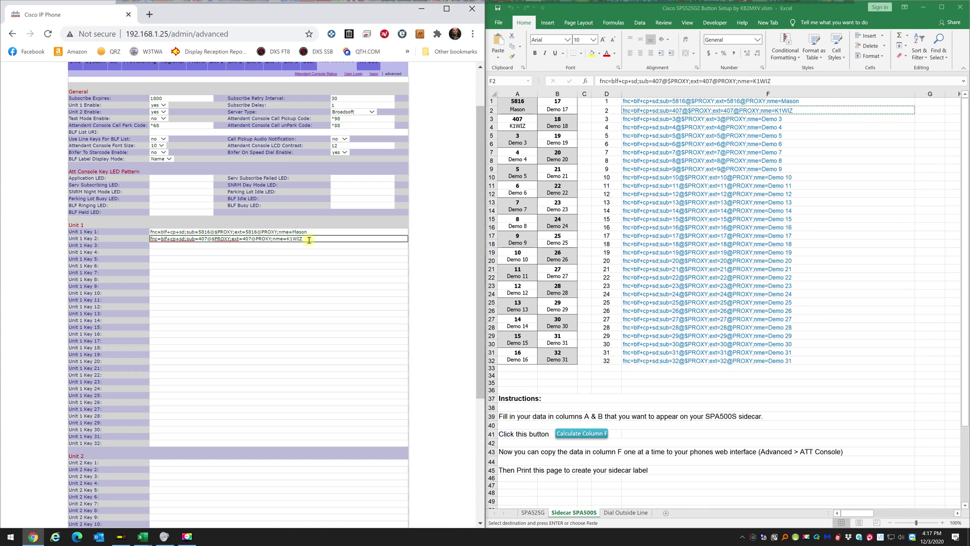
Scroll down the Att Console page toward Submit All Changes.
scroll(333, 303, down, 4)
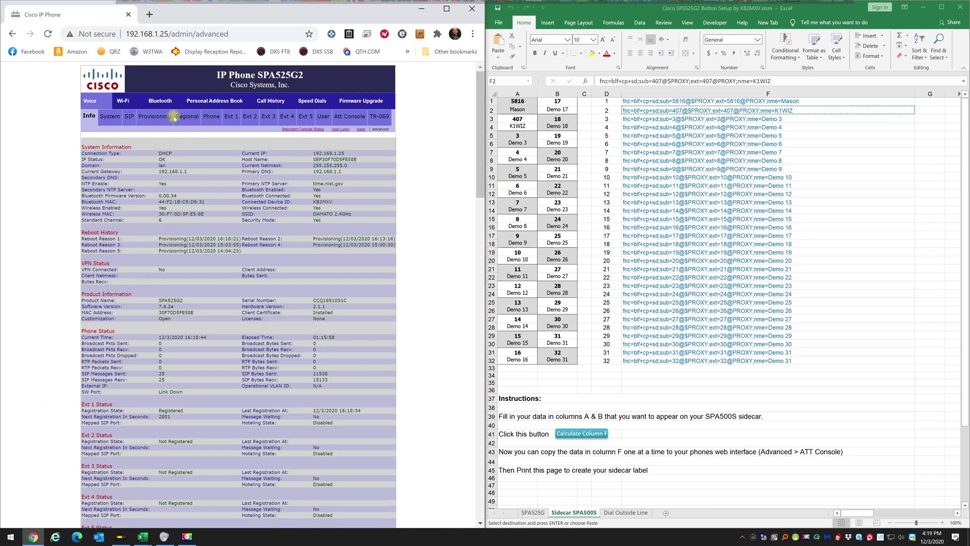
Reopen the Att Console page, then show the workbook's Dial Outside Line sheet.
click(351, 122)
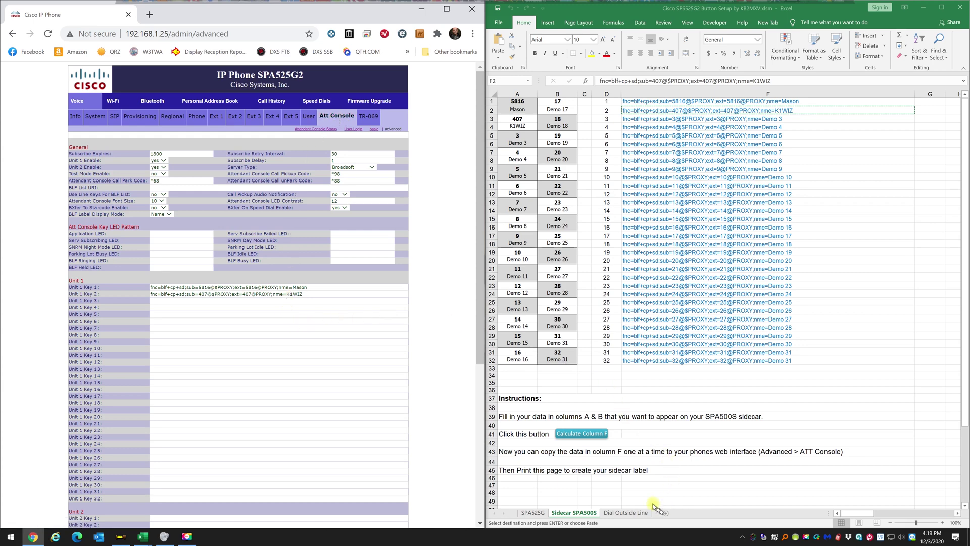
click(626, 513)
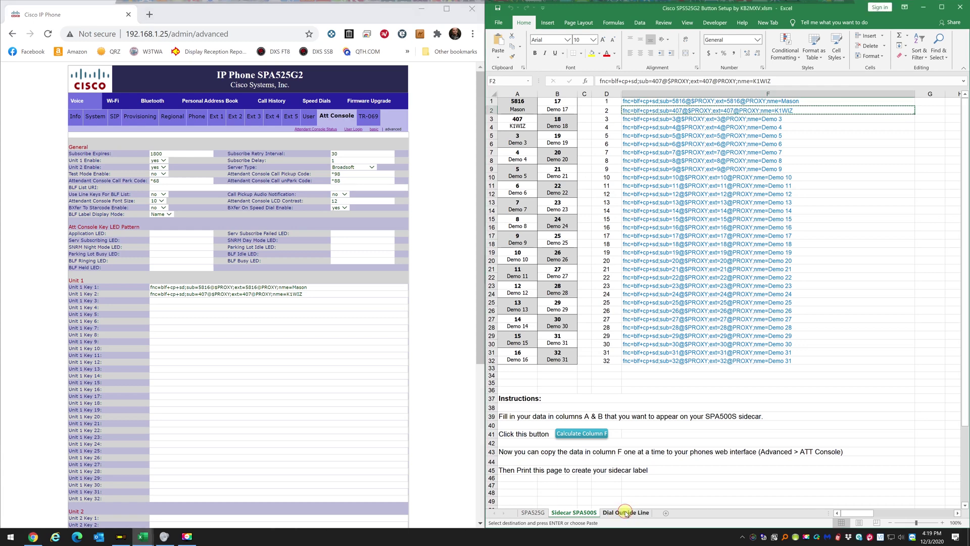
click(625, 514)
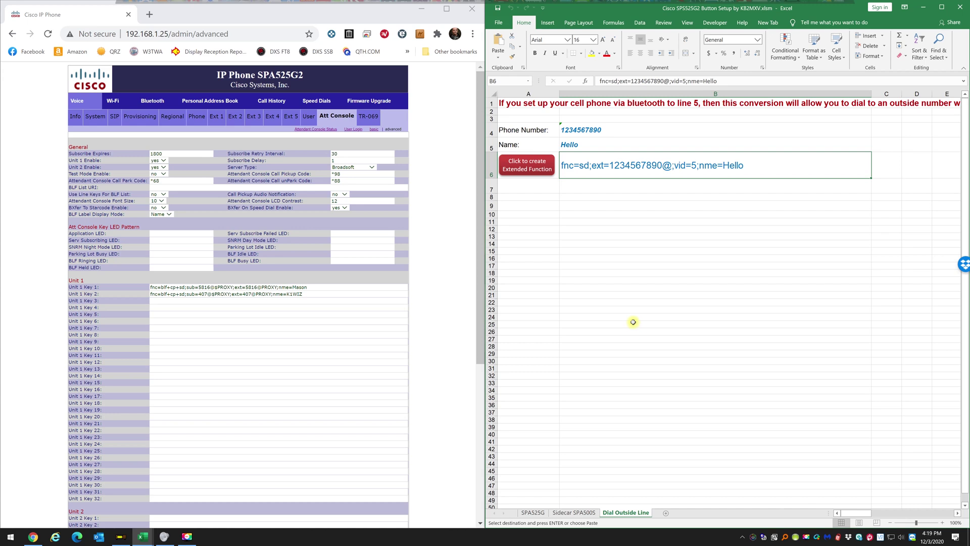
Enter HRO Delaware in B5 and the outside phone number in B4, then generate the B6 string.
click(588, 148)
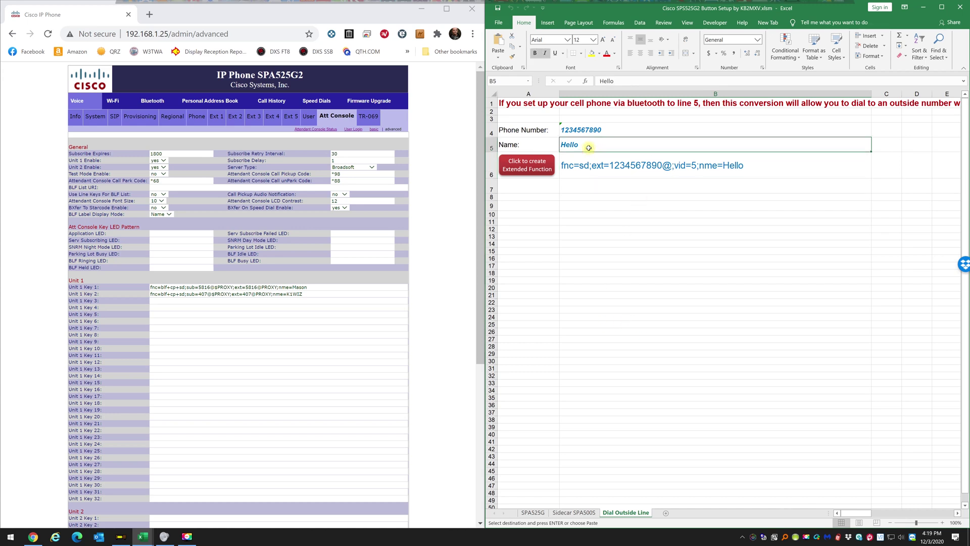
text(H)
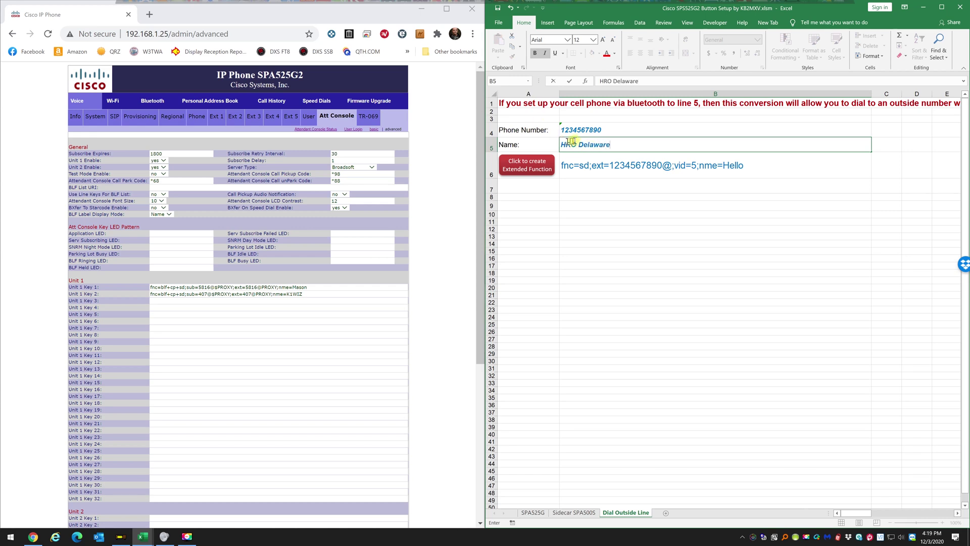
click(591, 127)
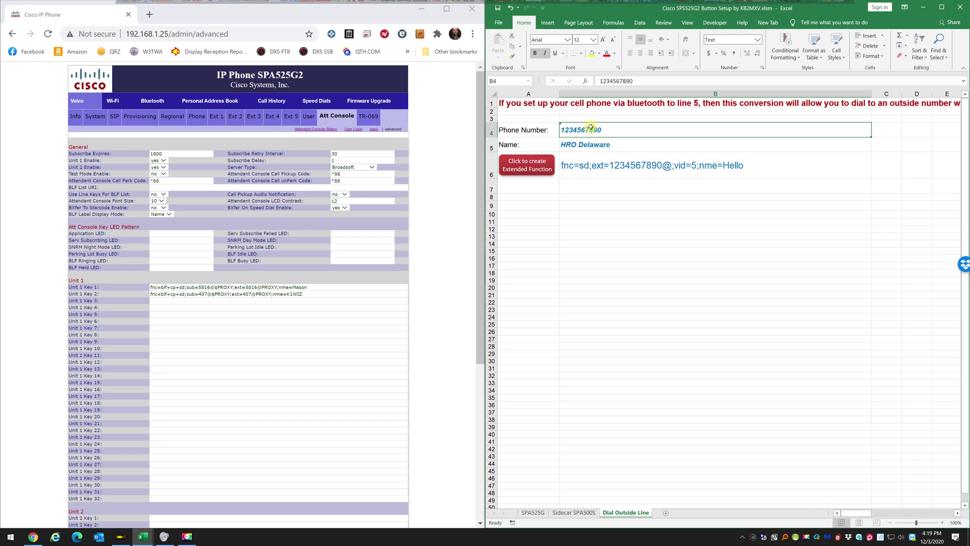
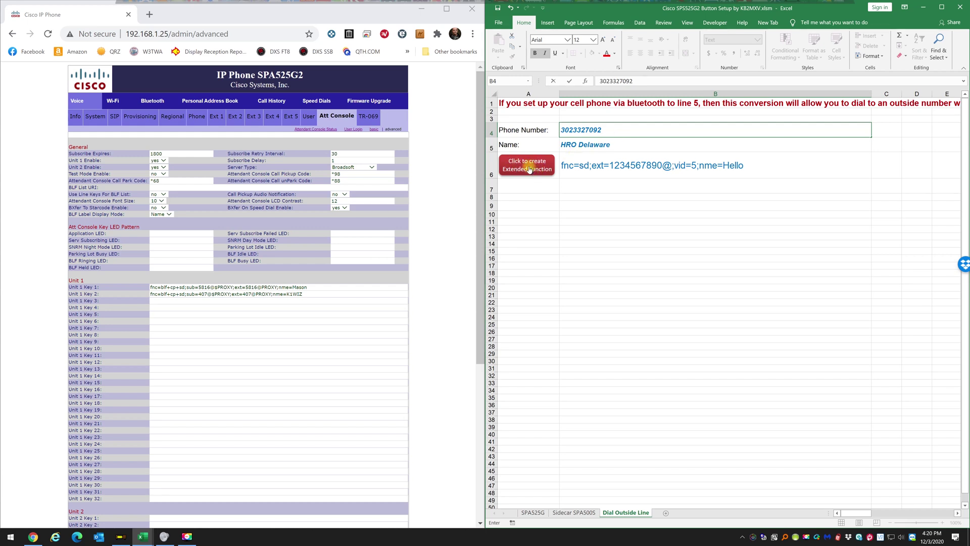
click(529, 169)
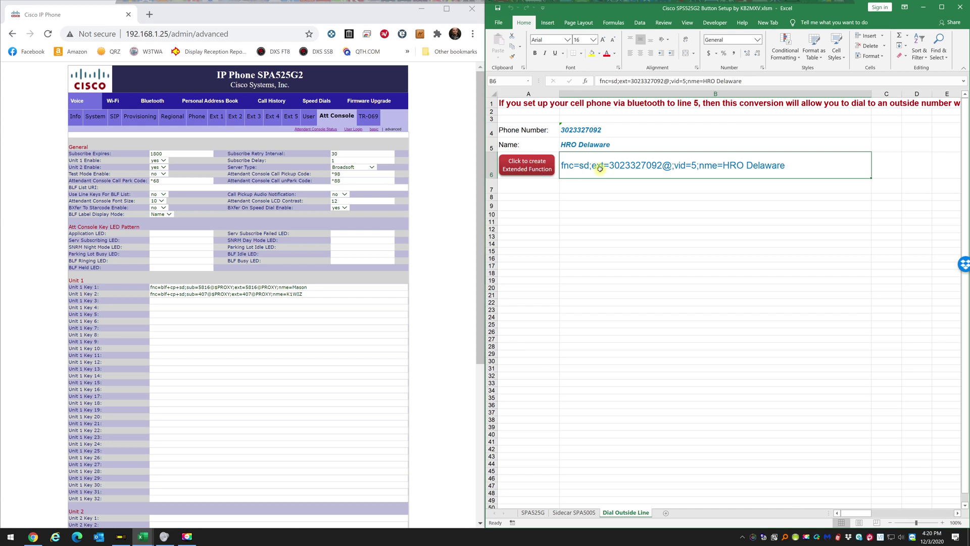
Copy the HRO Delaware speed-dial string from B6 and paste it into Unit 1 Key 32.
right_click(720, 170)
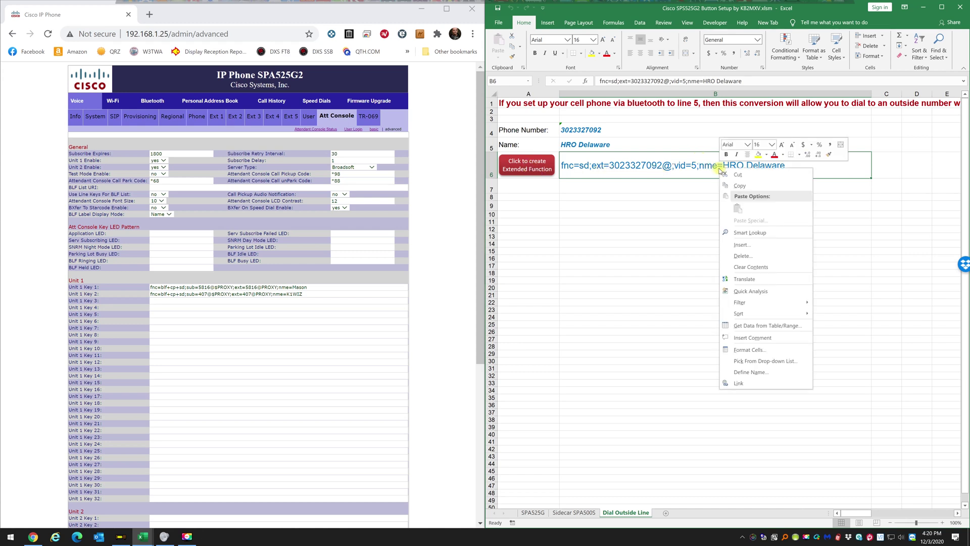
click(736, 185)
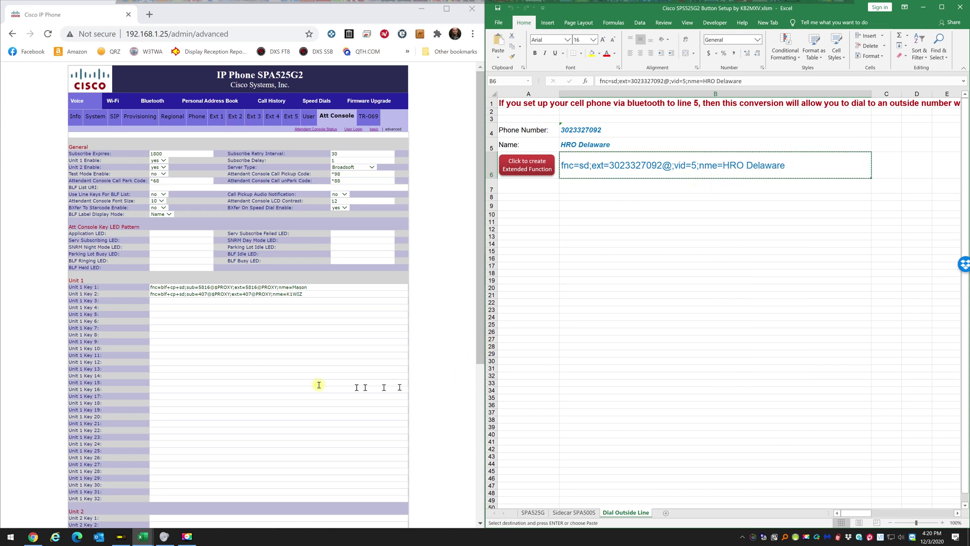
click(160, 498)
right_click(180, 498)
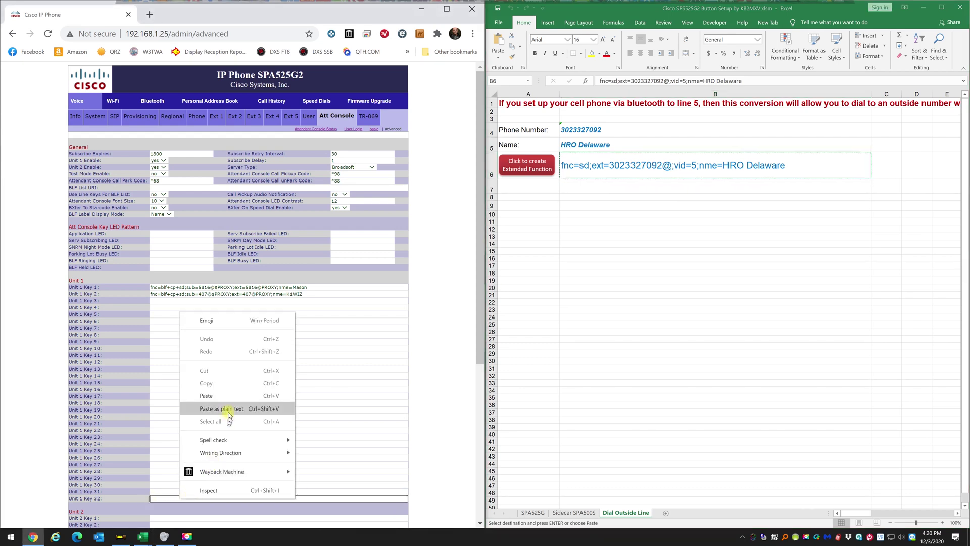
click(228, 395)
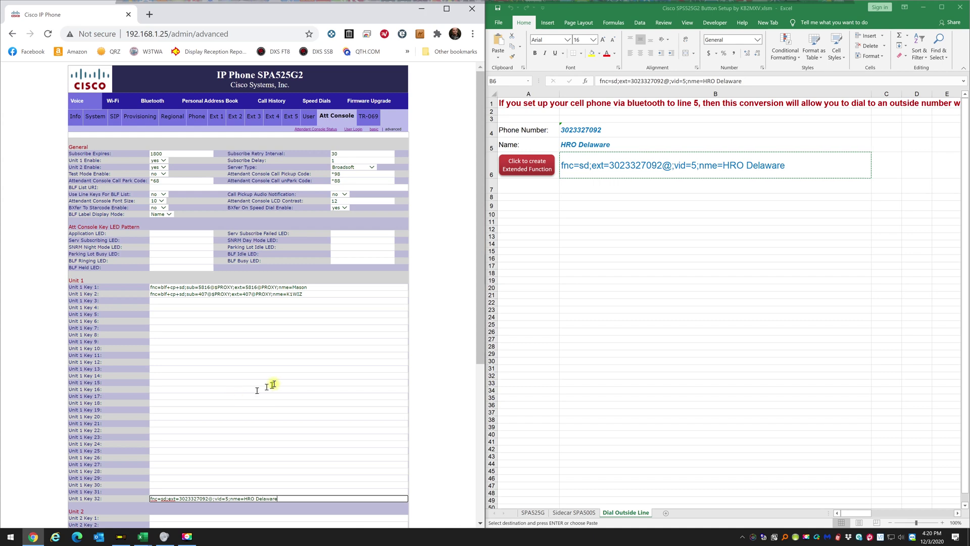
scroll(287, 353, down, 5)
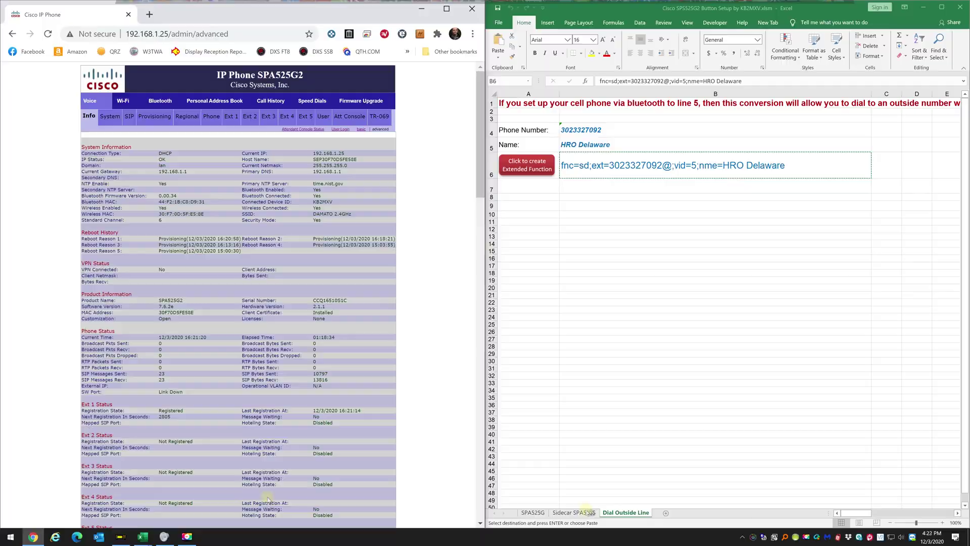
On the Sidecar SPA500S sheet, label key 32 with HRO in B31 and Delaware in B32.
click(585, 511)
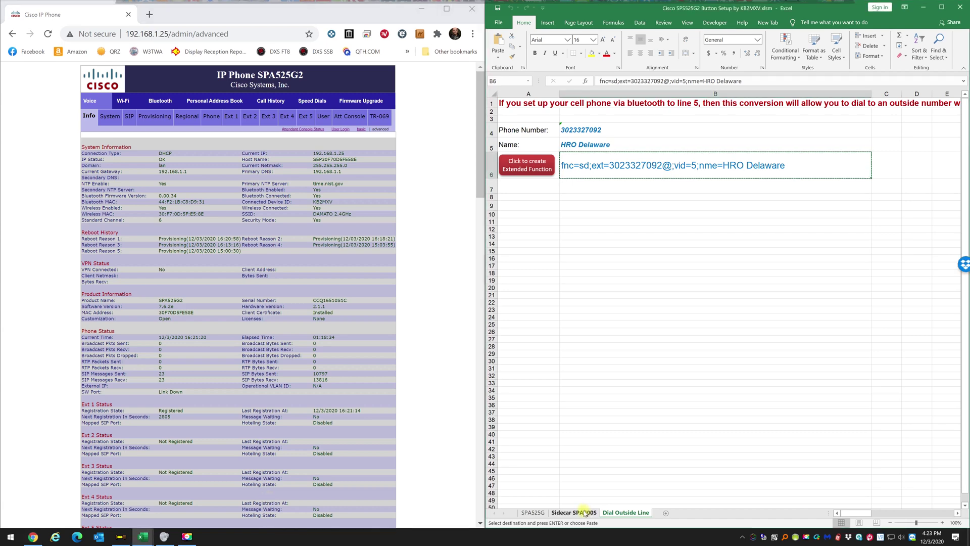
click(582, 512)
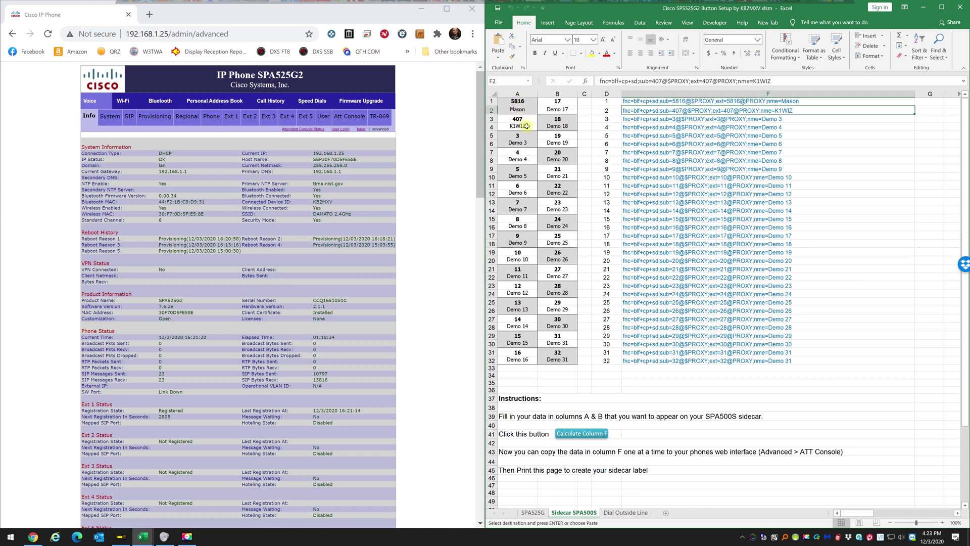
click(556, 352)
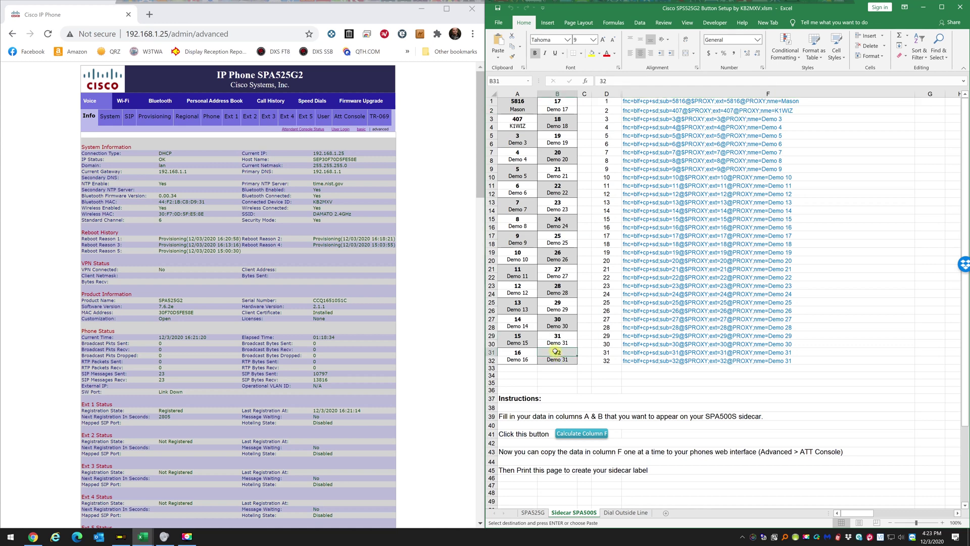
text(HRO)
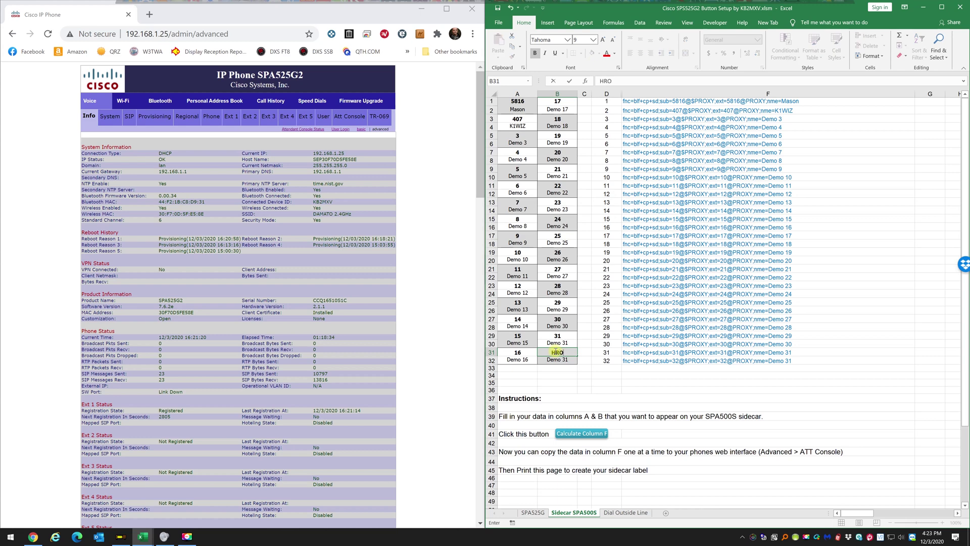
key(Return)
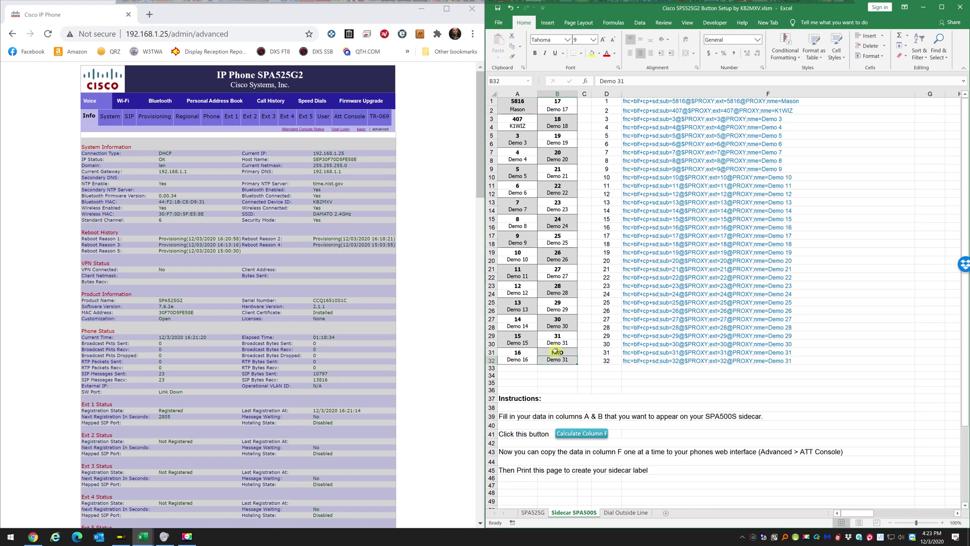
text(Delaware)
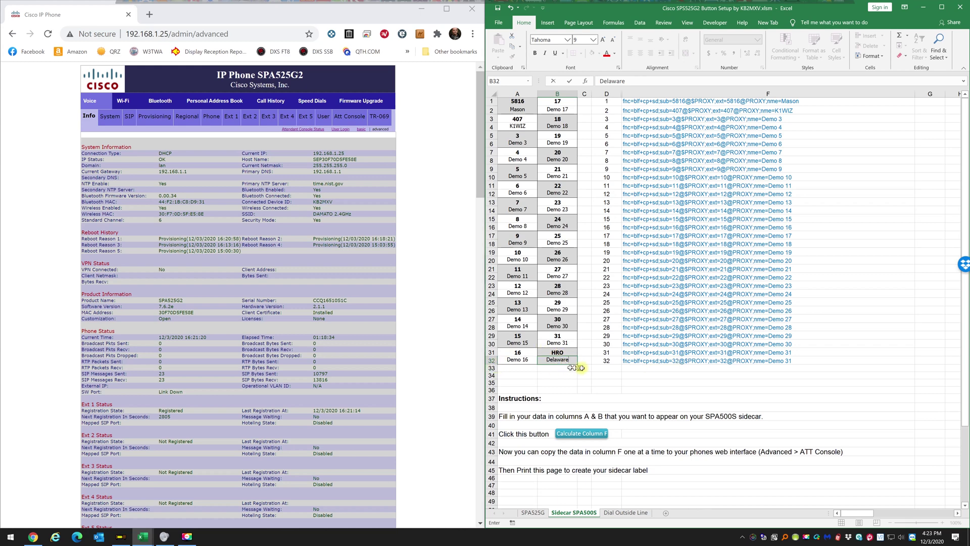
click(614, 513)
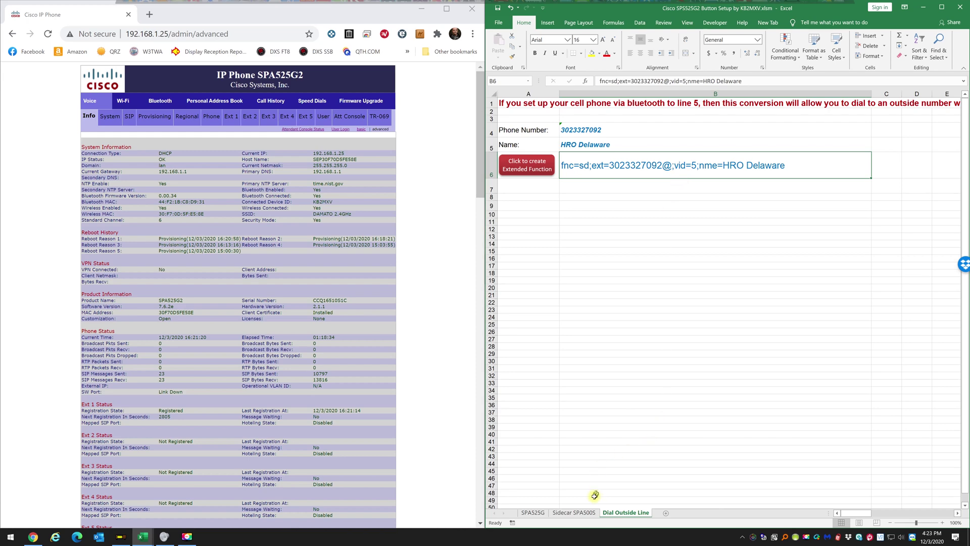
click(585, 512)
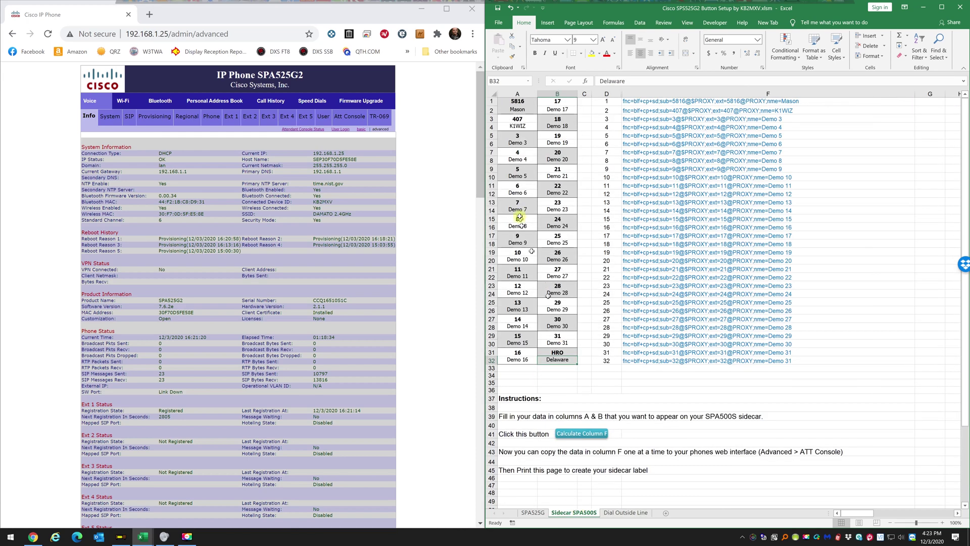
click(498, 23)
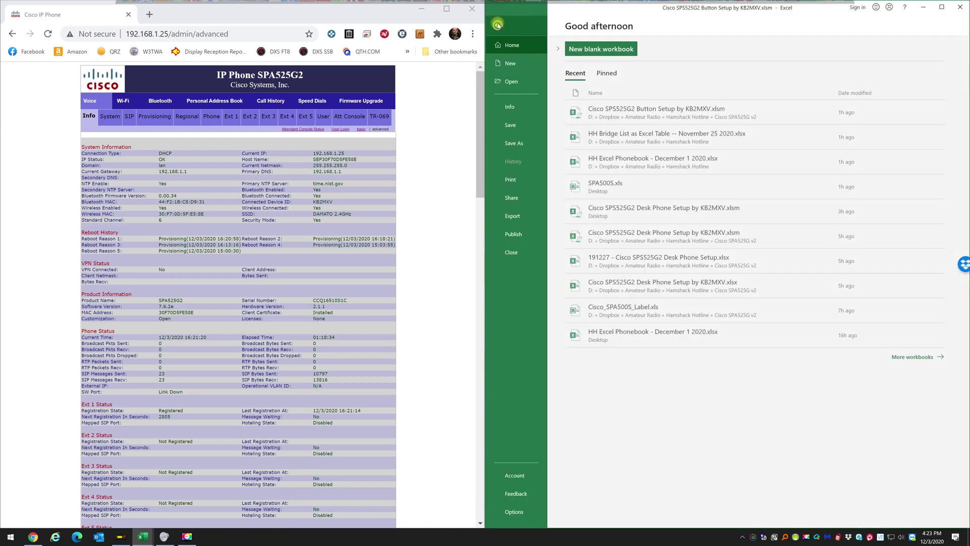
click(510, 180)
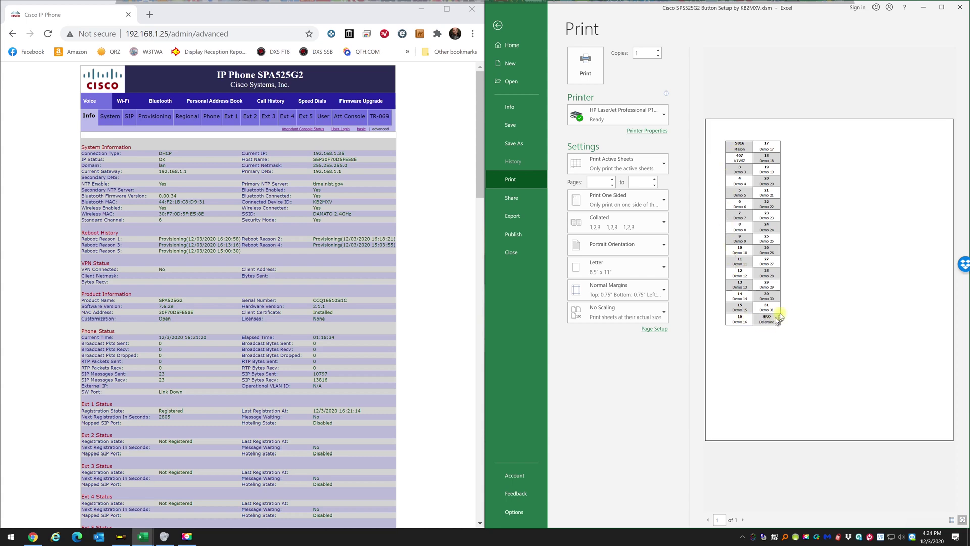
click(496, 26)
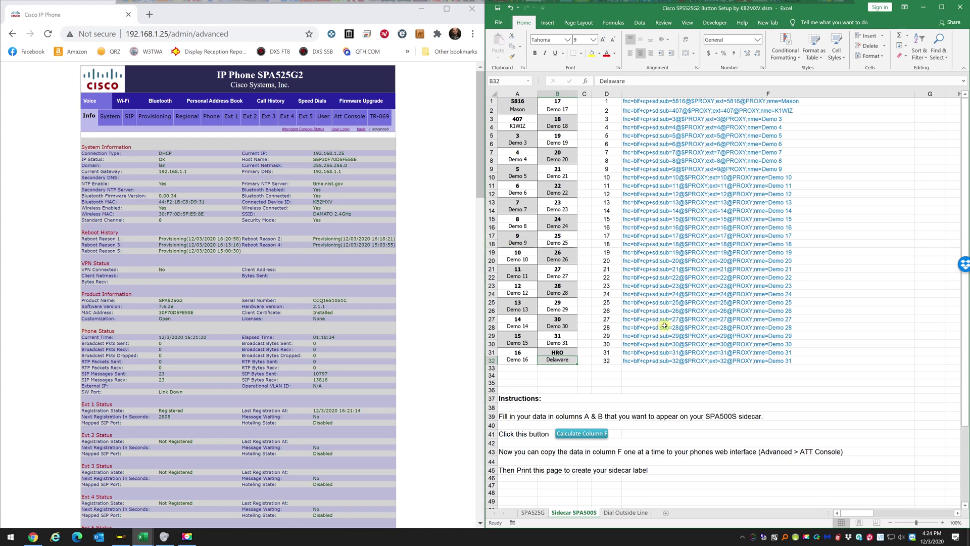